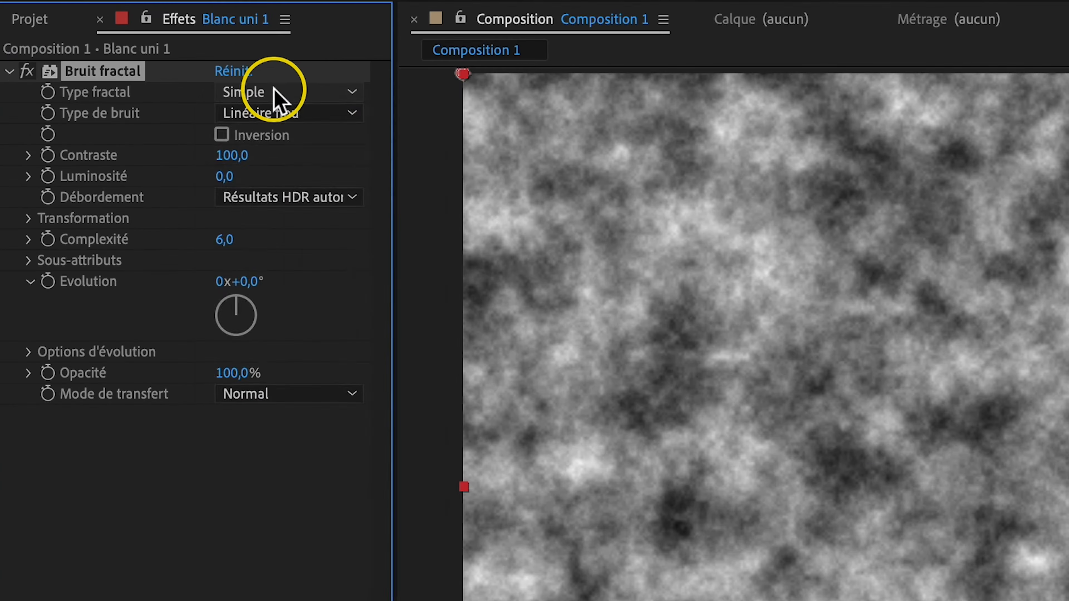
Set the Bruit fractal effect's fractal type to Max and its noise type to Bloc.
{"action": "left_click", "coordinate": [116, 75]}
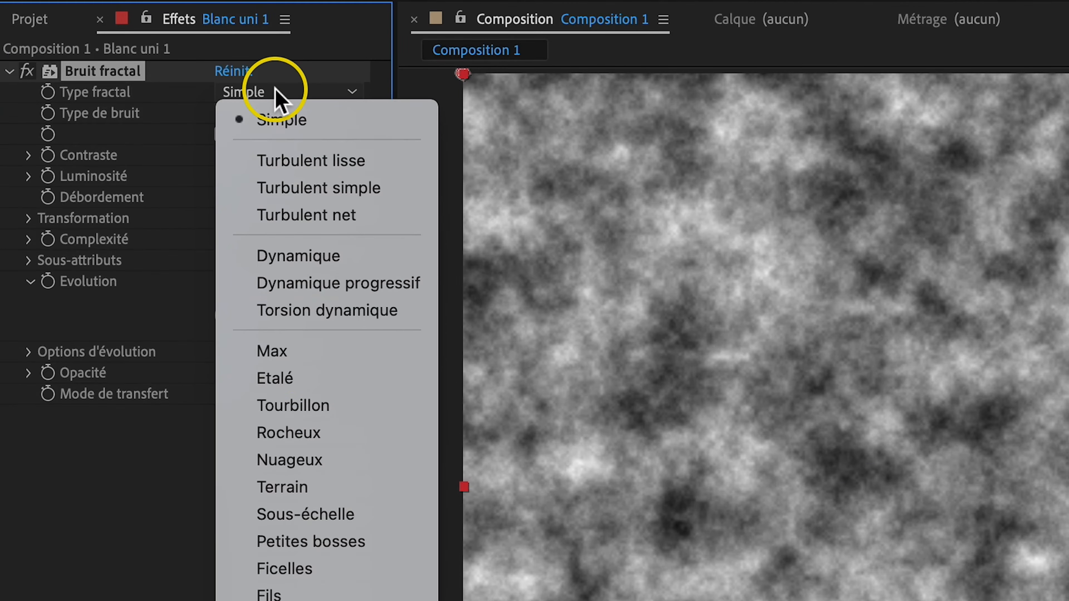
{"action": "left_click", "coordinate": [280, 352]}
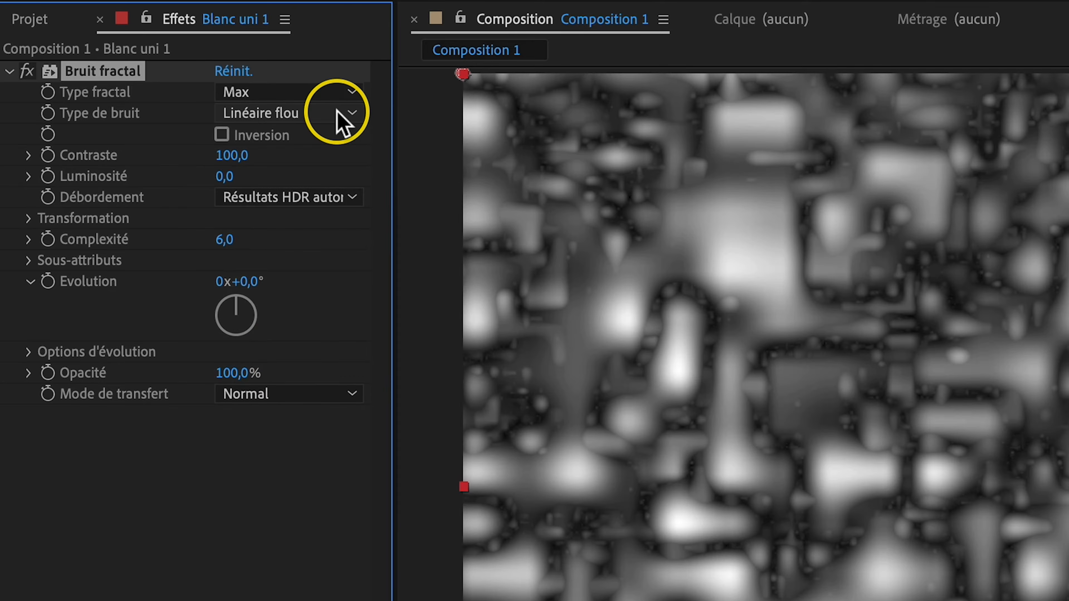
{"action": "left_click", "coordinate": [338, 111]}
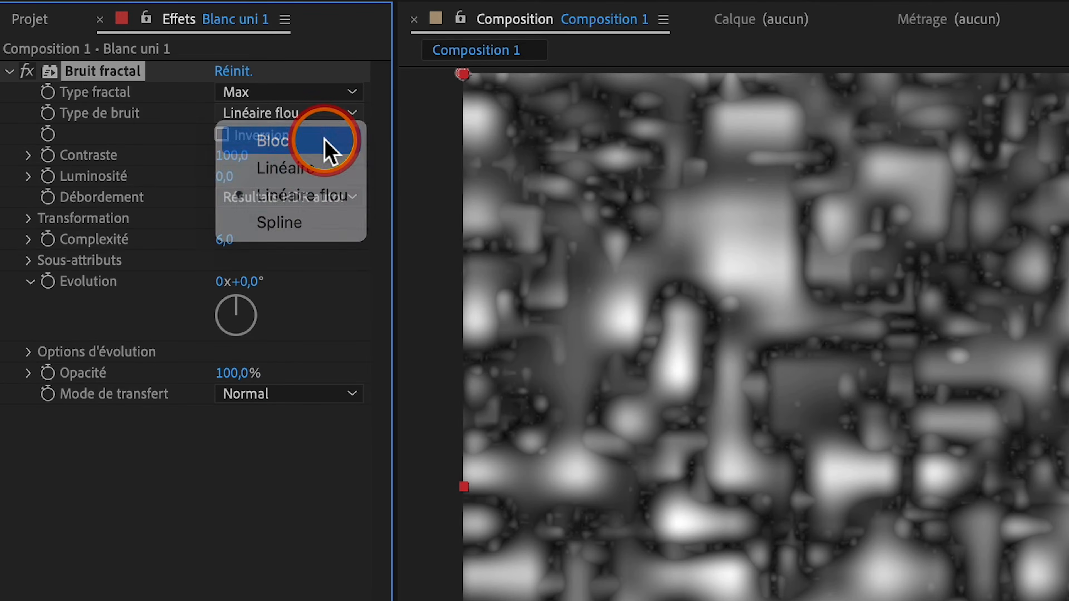
{"action": "left_click", "coordinate": [326, 148]}
Adjust the fractal noise to a contrast of 88,1 and a brightness (Luminosité) of -34,8.
{"action": "left_click", "coordinate": [28, 155]}
{"action": "left_click", "coordinate": [28, 210]}
{"action": "mouse_move", "coordinate": [135, 190]}
{"action": "left_mouse_down"}
{"action": "mouse_move", "coordinate": [191, 186]}
{"action": "mouse_move", "coordinate": [120, 185]}
{"action": "mouse_move", "coordinate": [134, 187]}
{"action": "left_mouse_up"}
{"action": "left_click_drag", "start_coordinate": [202, 240], "coordinate": [113, 251]}
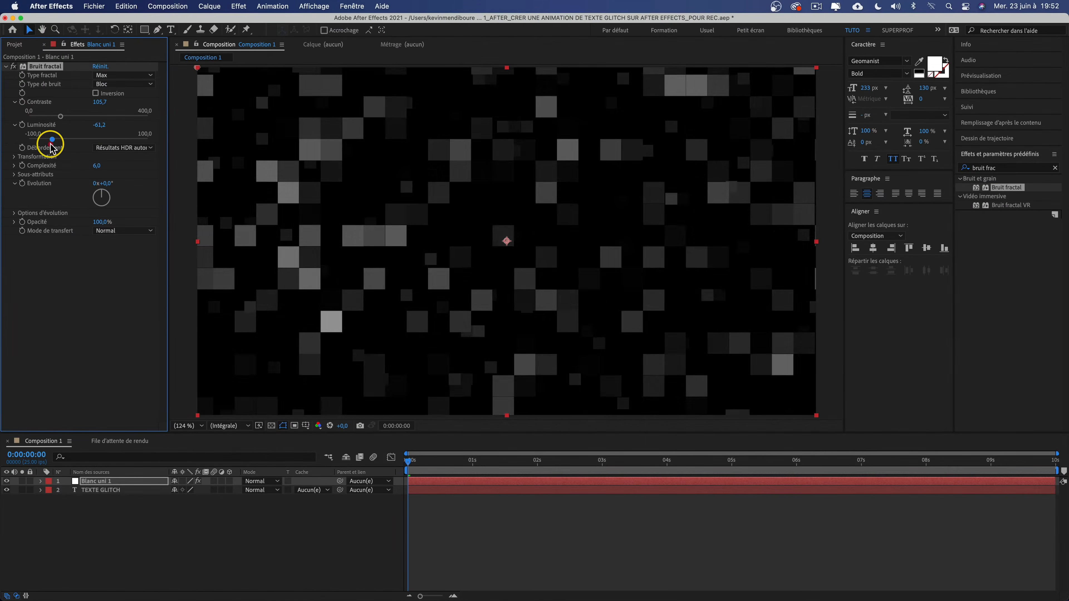
{"action": "left_click_drag", "start_coordinate": [51, 145], "coordinate": [54, 141]}
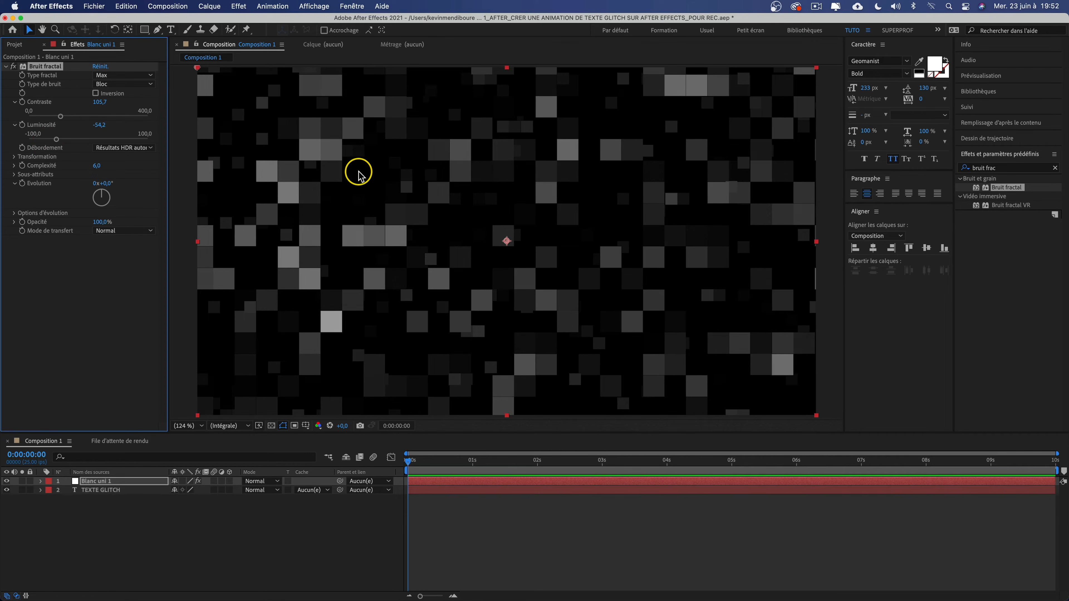
{"action": "left_click_drag", "start_coordinate": [61, 118], "coordinate": [69, 142]}
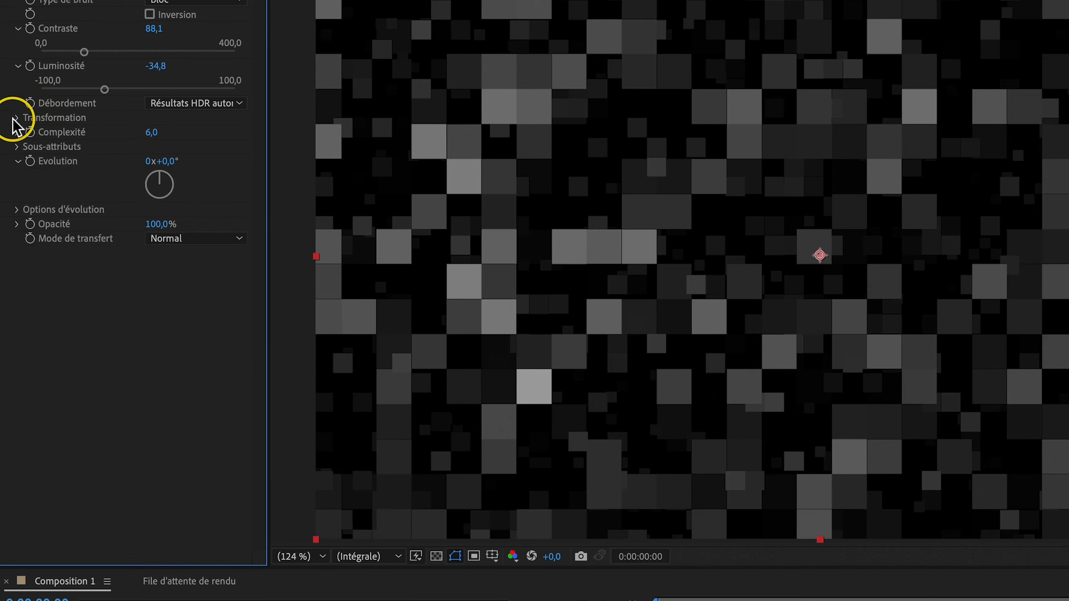
Disable uniform scaling in the fractal noise's transformation and set the scale width to 1090 and scale height to 36.
{"action": "left_click", "coordinate": [14, 157]}
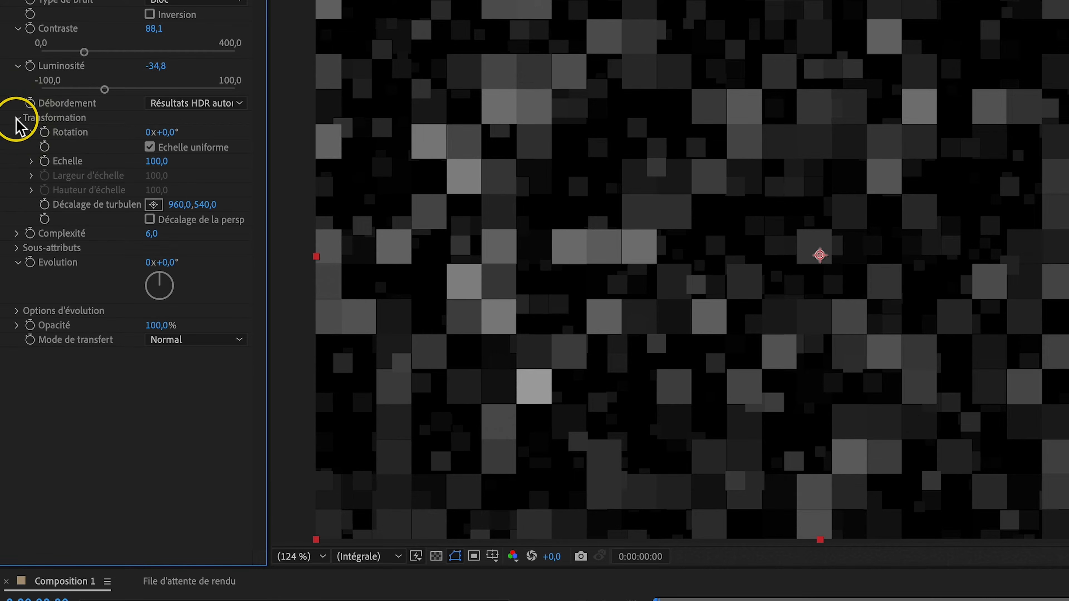
{"action": "left_click", "coordinate": [149, 147]}
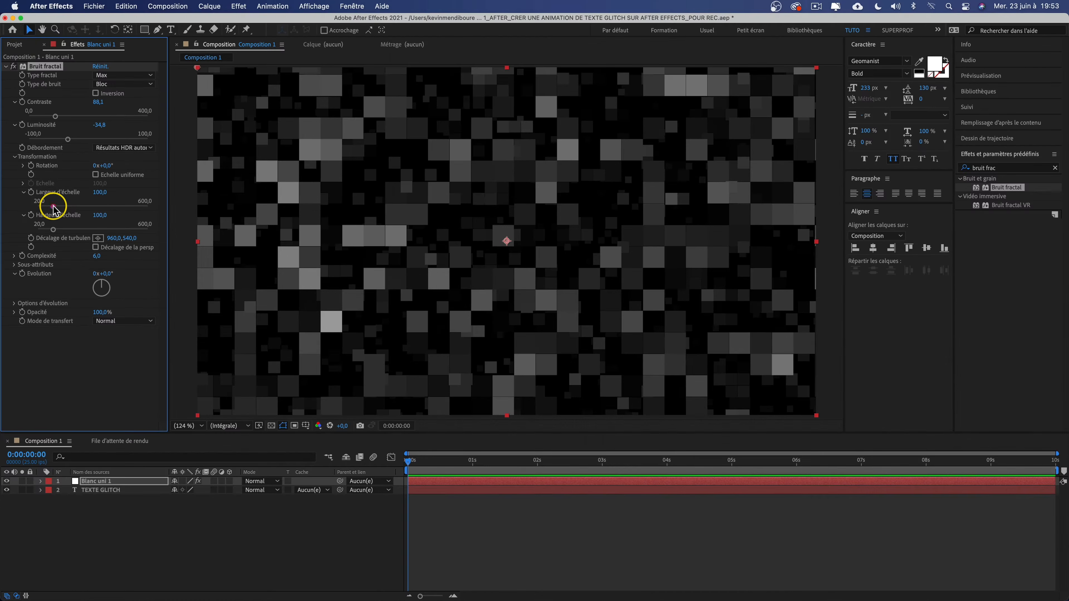
{"action": "left_click_drag", "start_coordinate": [53, 206], "coordinate": [353, 182]}
{"action": "left_click_drag", "start_coordinate": [100, 215], "coordinate": [95, 216]}
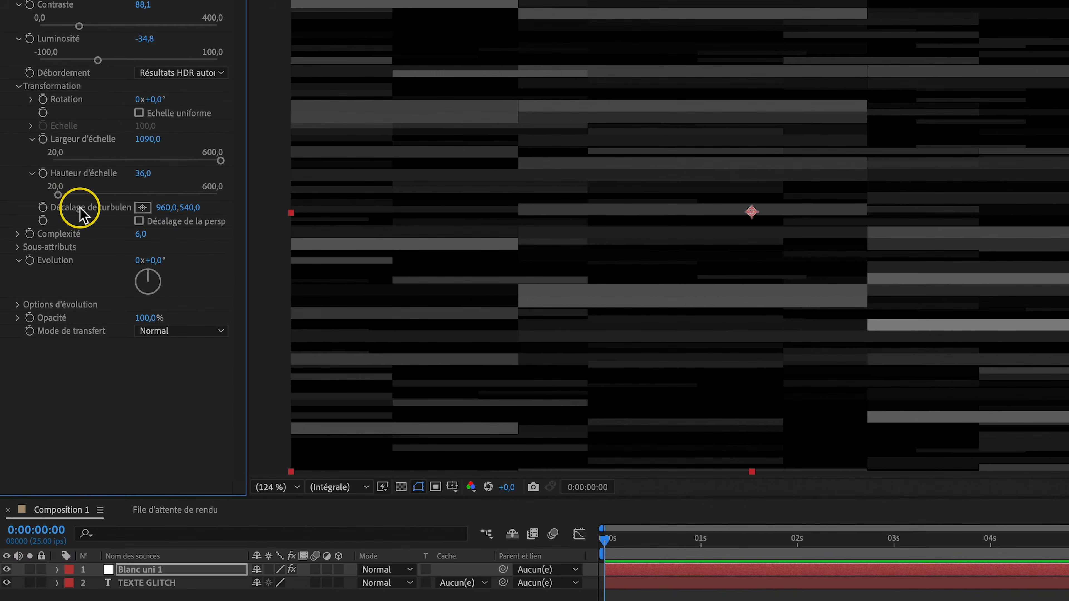
Add the expression wiggle(2,1000) to the fractal noise's turbulence offset and preview the animation.
{"action": "left_click", "coordinate": [42, 207]}
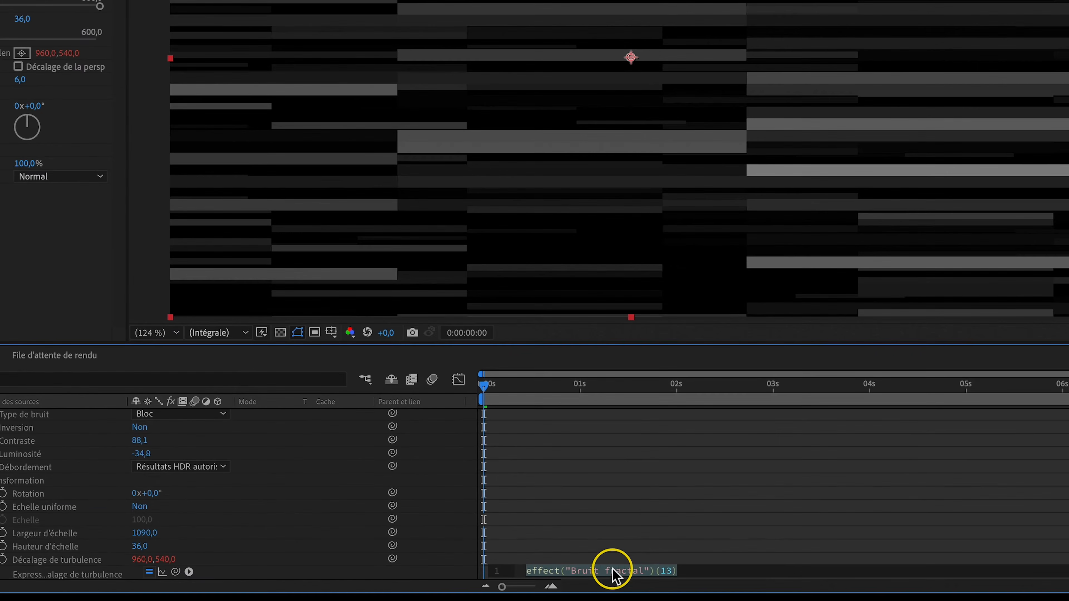
{"action": "type", "text": "wiggle(2"}
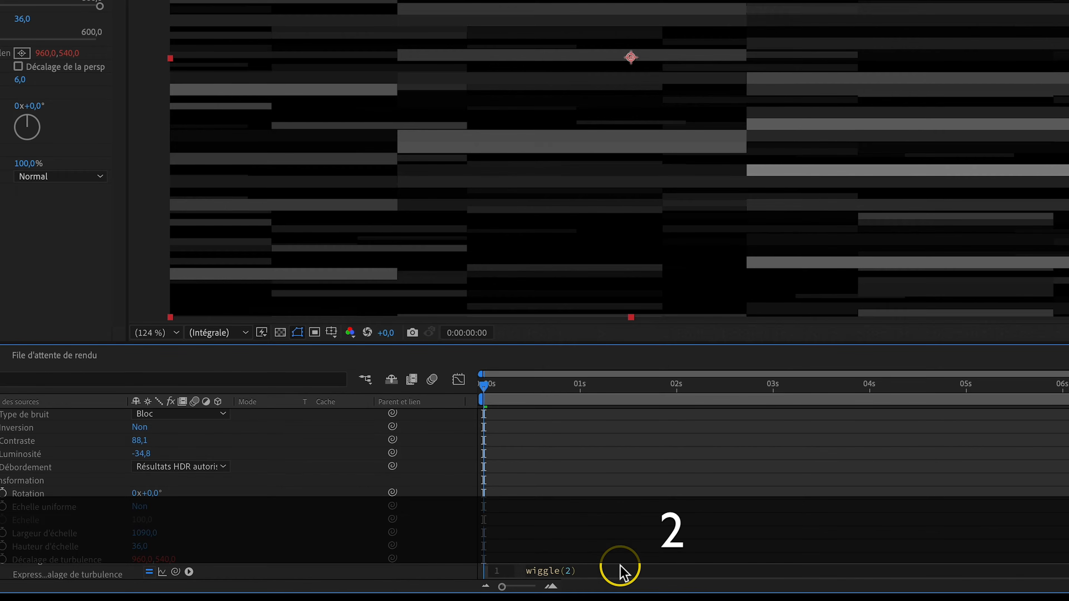
{"action": "type", "text": ",1000"}
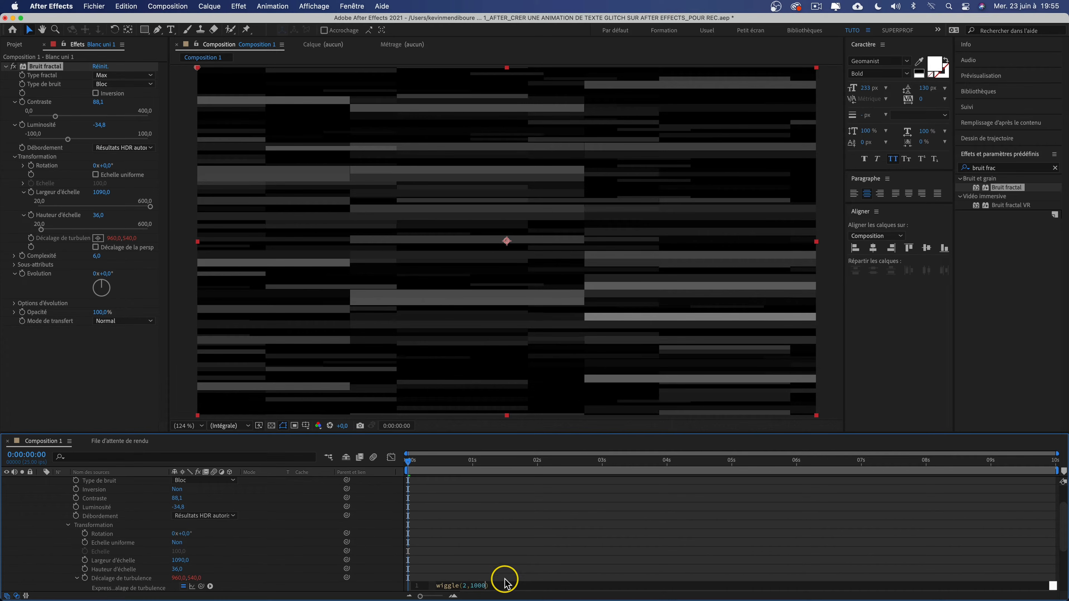
{"action": "left_click", "coordinate": [514, 579]}
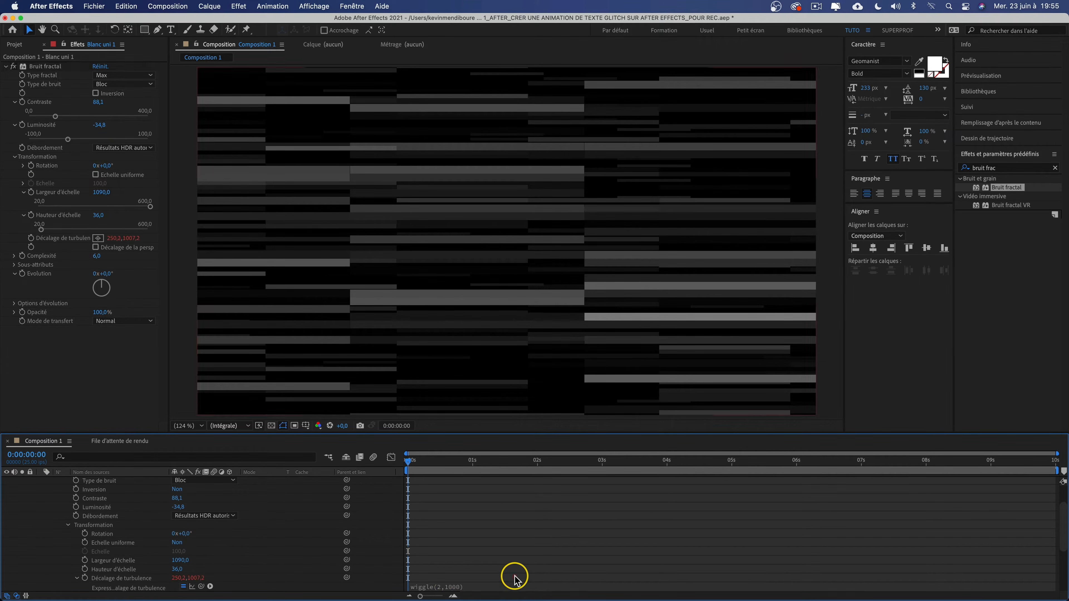
{"action": "key", "text": "space"}
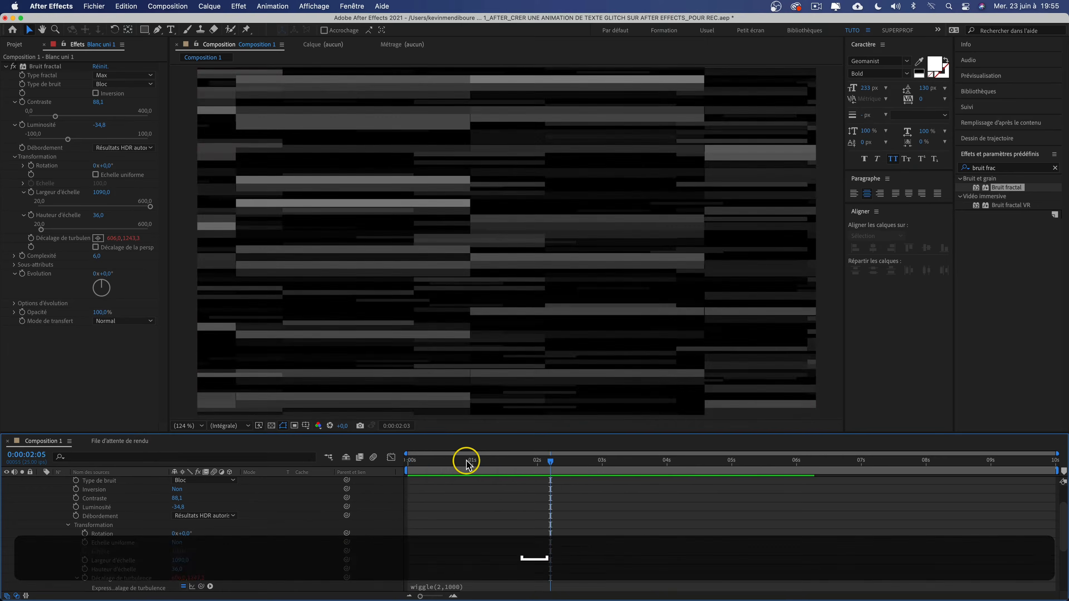
{"action": "key", "text": "space"}
Find the Postérisation temporelle effect and apply it to the Blanc uni 1 solid.
{"action": "left_click_drag", "start_coordinate": [1004, 168], "coordinate": [946, 168]}
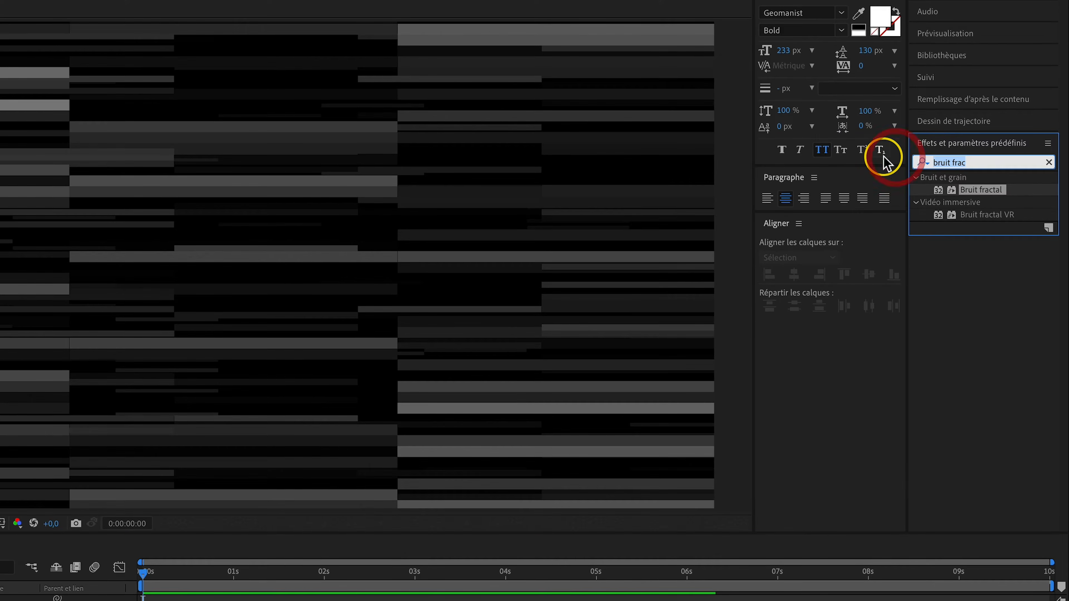
{"action": "type", "text": "postéris"}
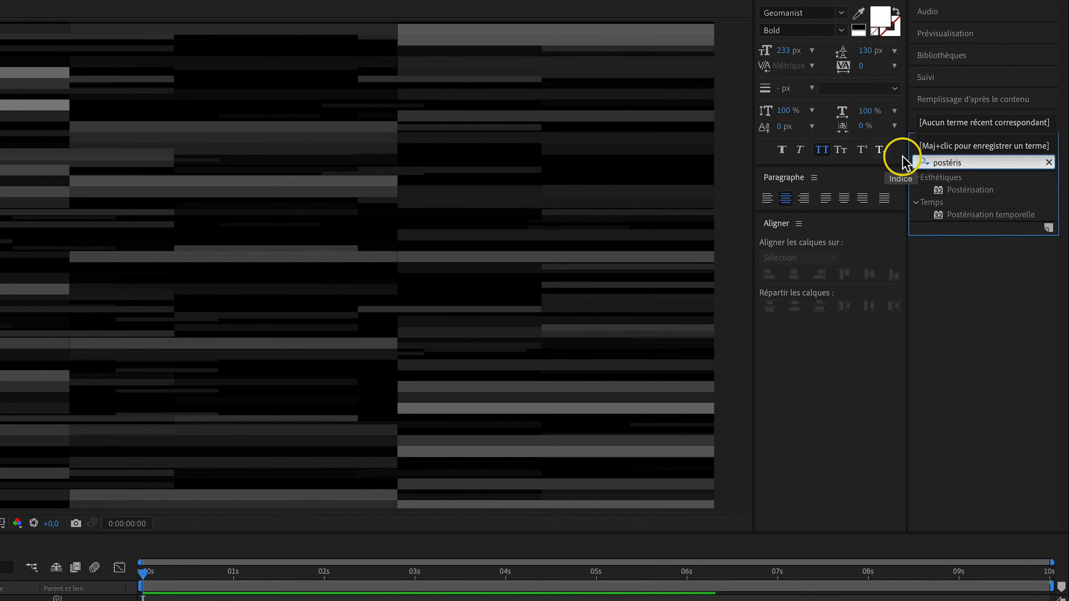
{"action": "left_click", "coordinate": [986, 214]}
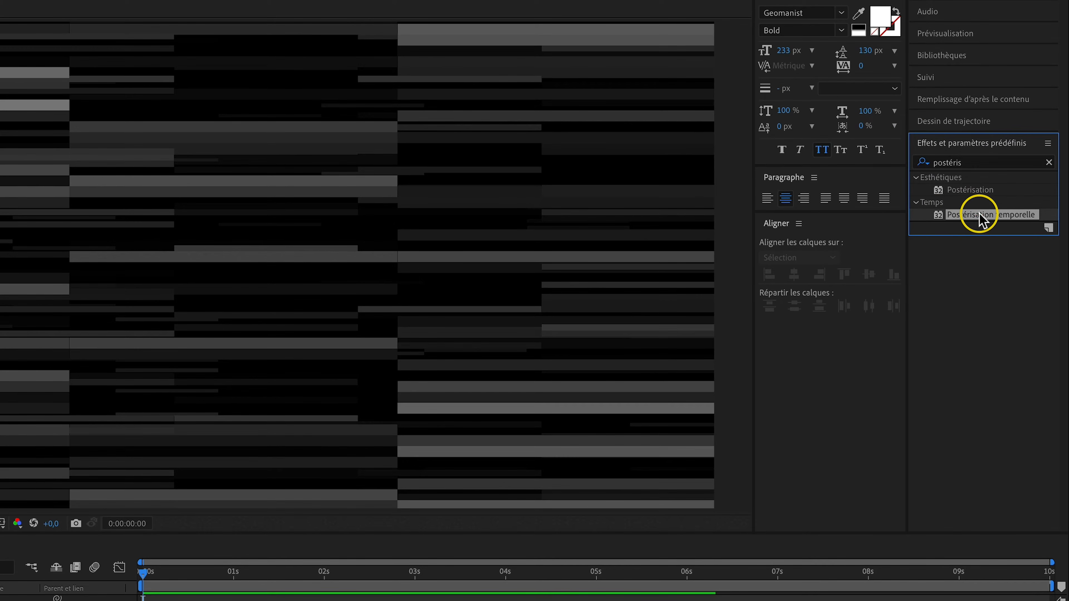
{"action": "left_click_drag", "start_coordinate": [979, 217], "coordinate": [47, 430]}
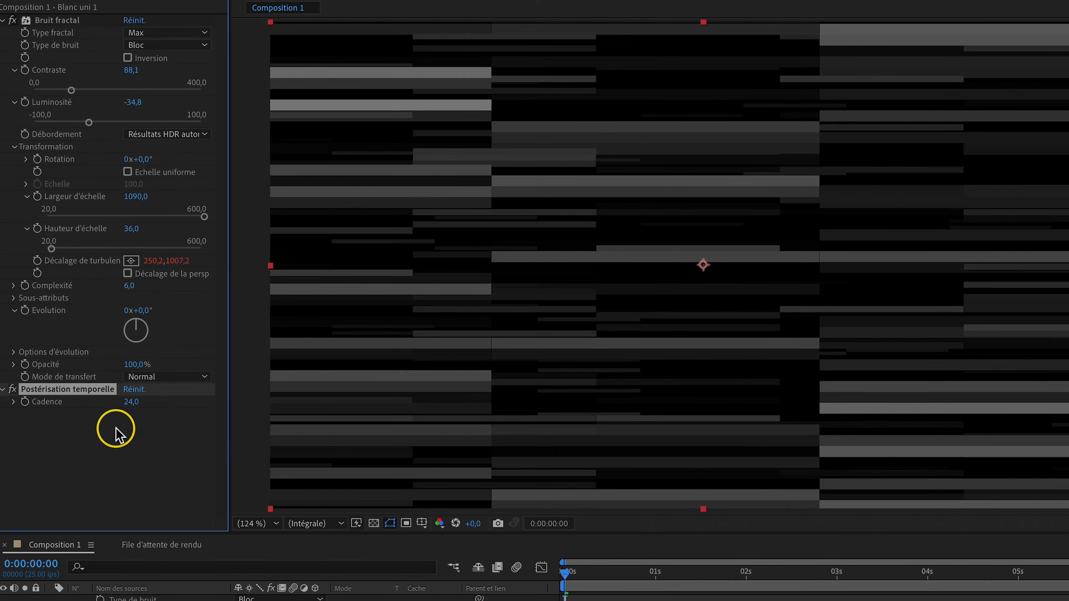
Set the Postérisation temporelle frame rate (Cadence) to 4 and preview the choppier animation from the start.
{"action": "left_click", "coordinate": [131, 402]}
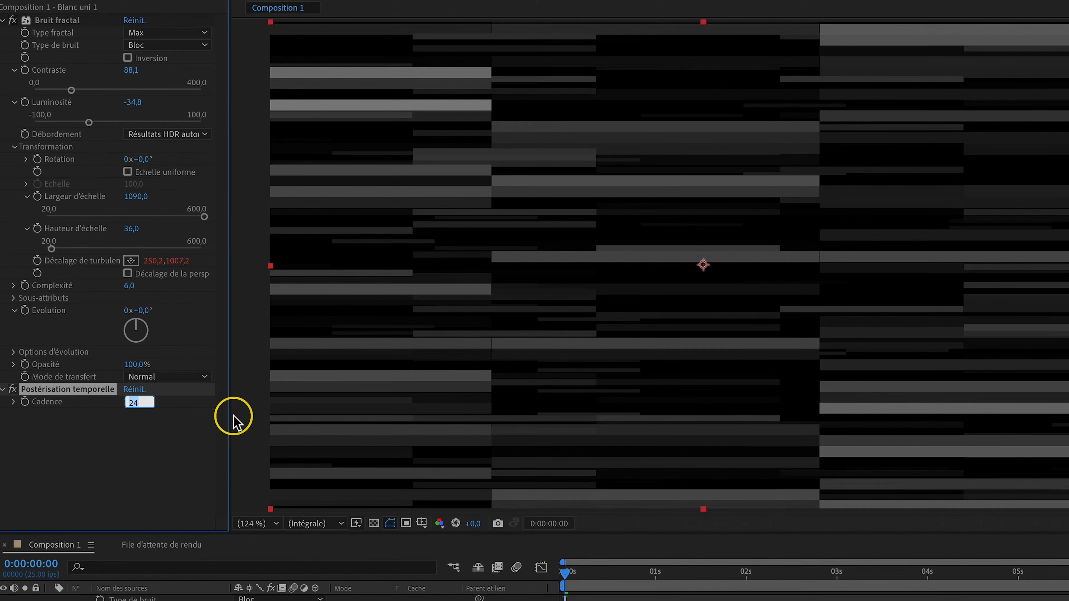
{"action": "key", "text": "Return"}
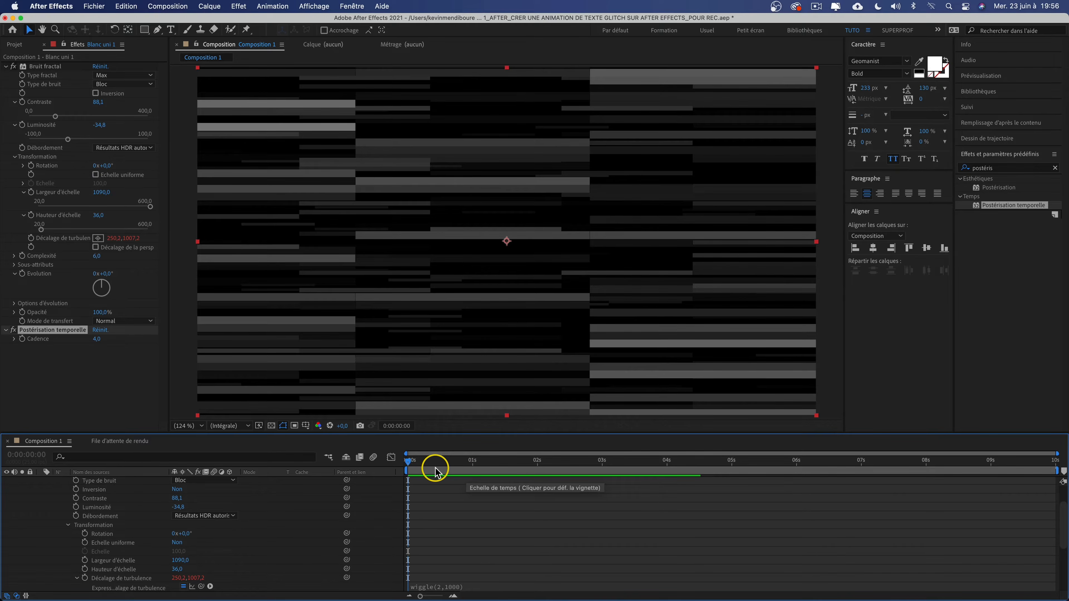
{"action": "key", "text": "space"}
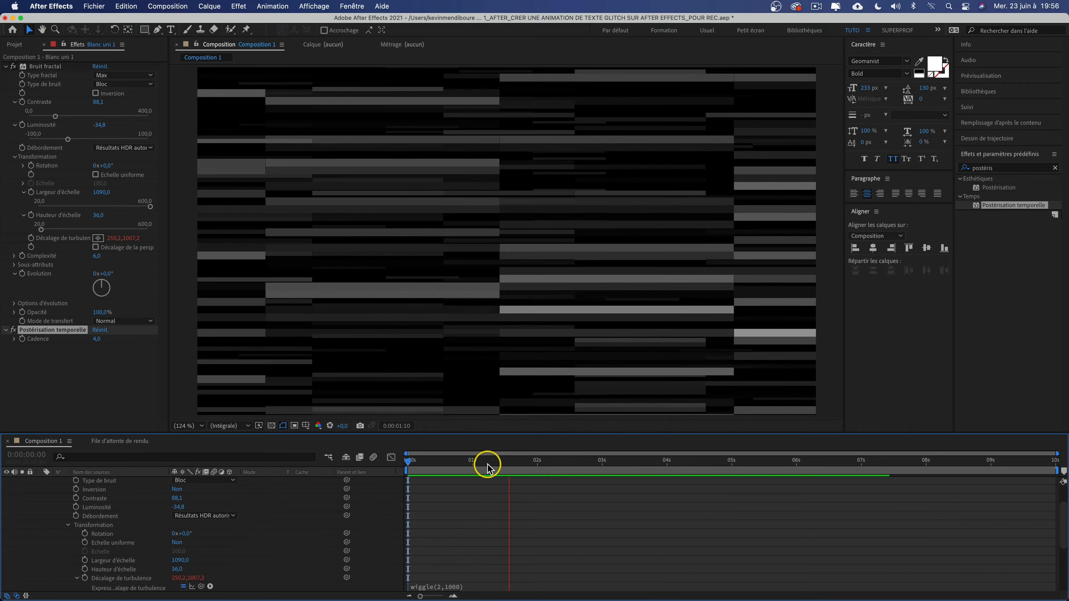
{"action": "key", "text": "space"}
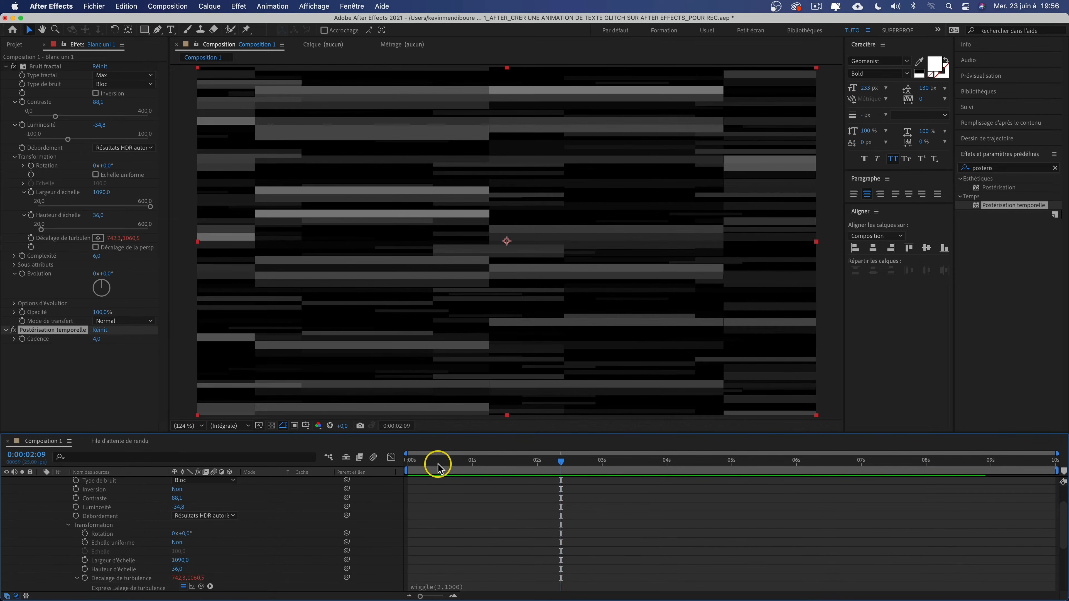
{"action": "left_click_drag", "start_coordinate": [488, 461], "coordinate": [375, 449]}
{"action": "key", "text": "space"}
{"action": "key", "text": "space"}
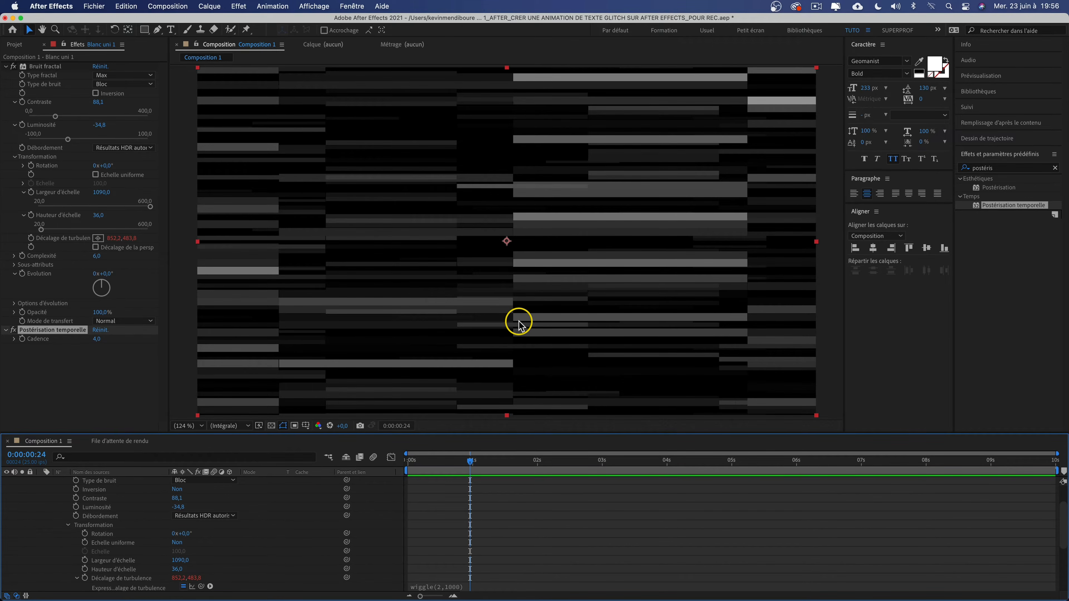
Precompose the Blanc uni 1 layer as Map, transferring all attributes to the new composition, and hide the Map layer.
{"action": "left_click", "coordinate": [101, 481]}
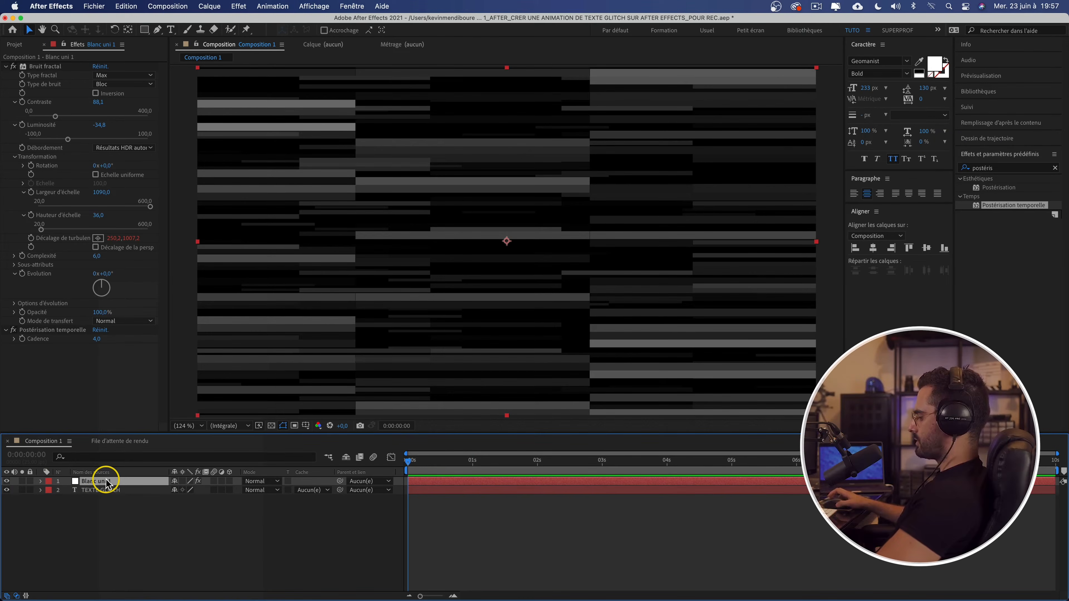
{"action": "key", "text": "shift+super+c"}
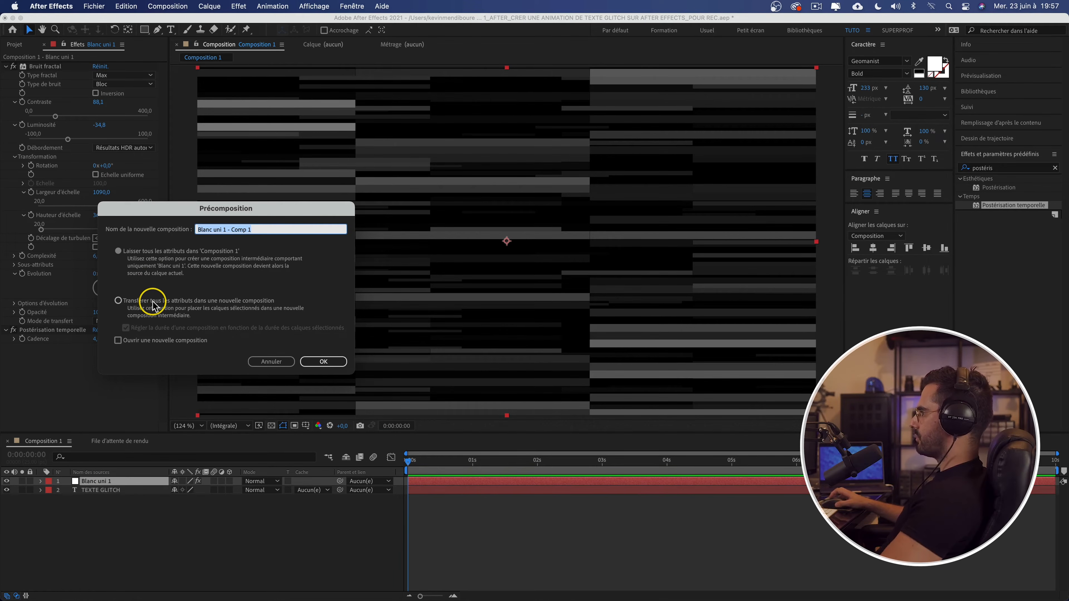
{"action": "left_click", "coordinate": [155, 301]}
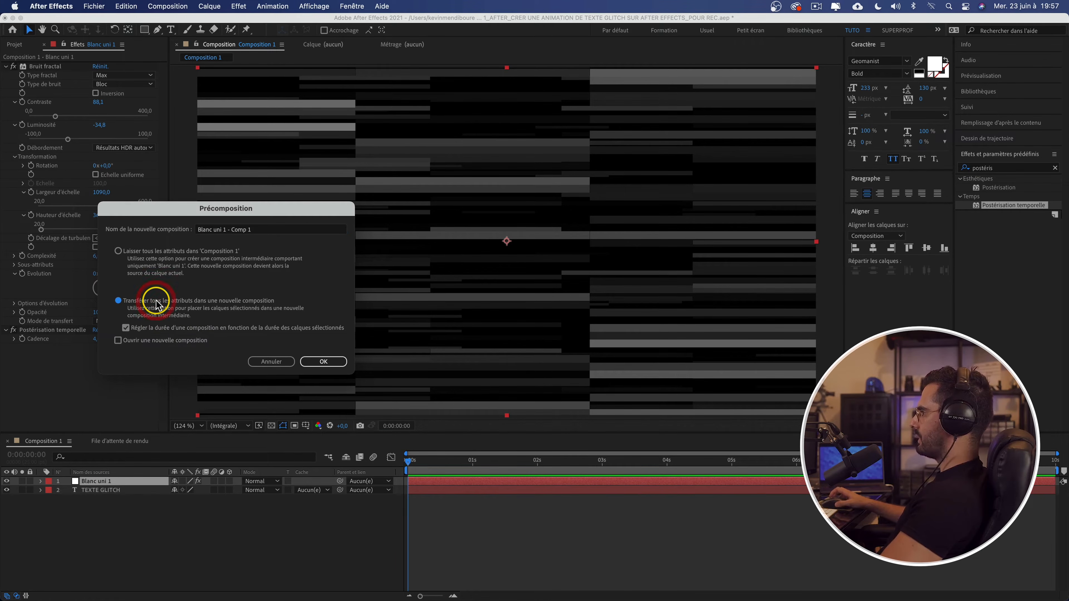
{"action": "left_click", "coordinate": [269, 230]}
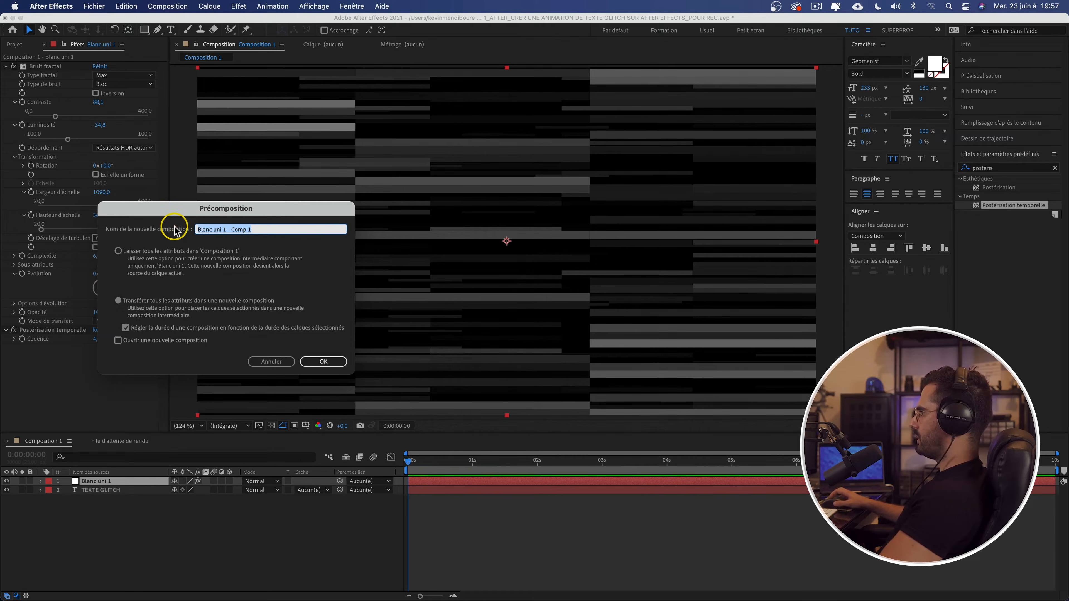
{"action": "type", "text": "M"}
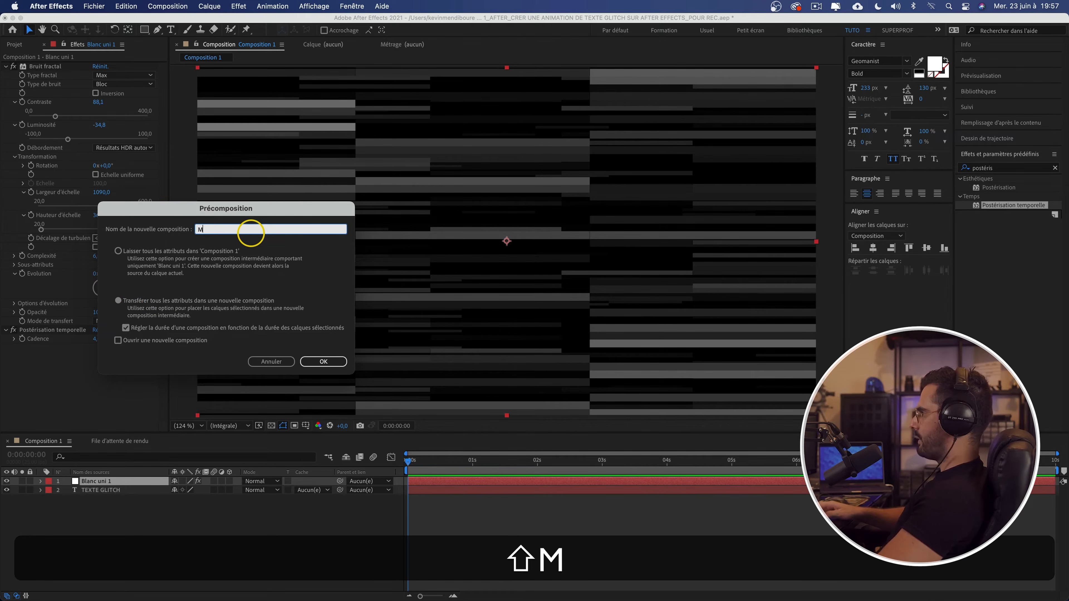
{"action": "type", "text": "ap"}
{"action": "left_click", "coordinate": [323, 362]}
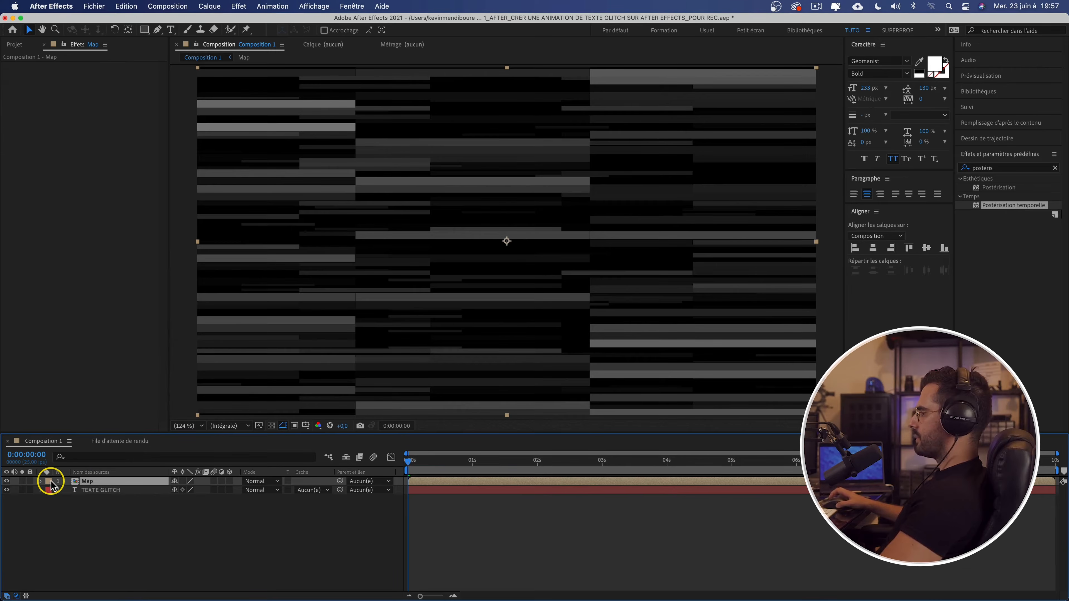
{"action": "left_click", "coordinate": [7, 481]}
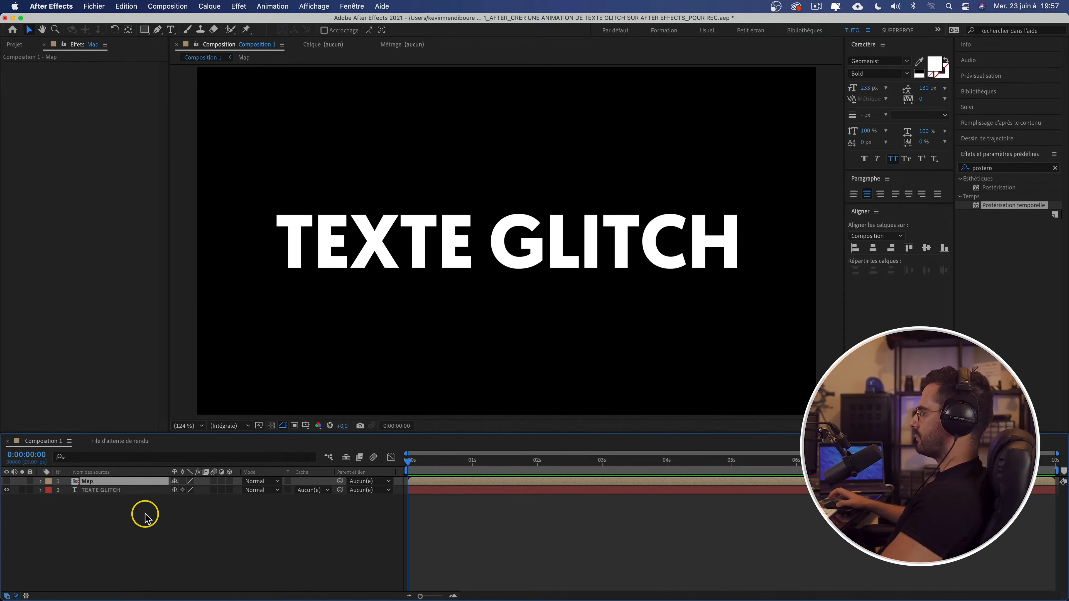
Create an adjustment layer (Calque d'effets) in Composition 1 and apply the Dispersion effect to it.
{"action": "left_click", "coordinate": [118, 521]}
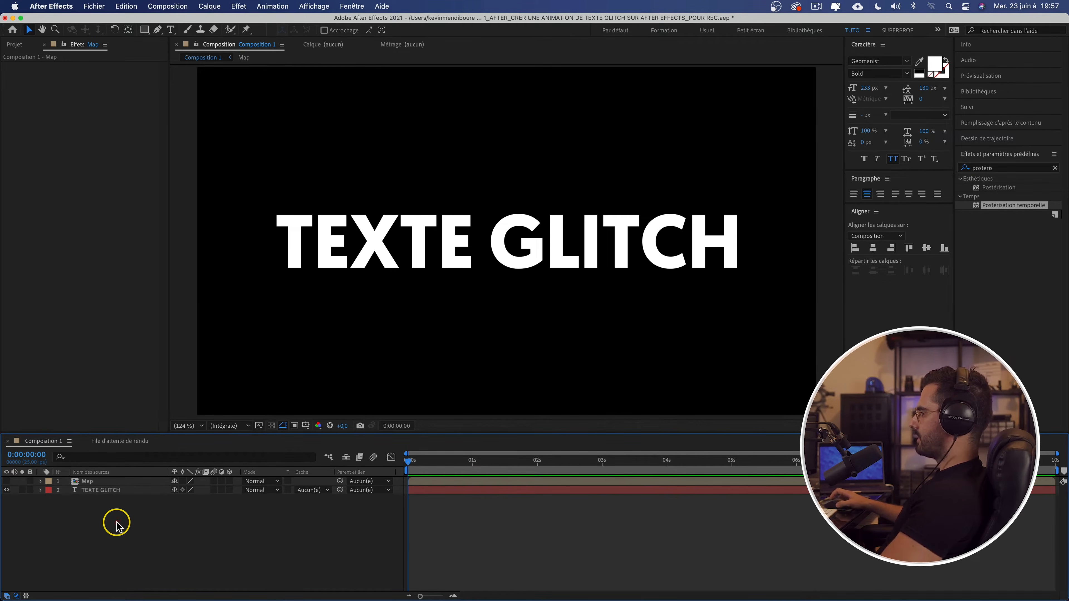
{"action": "right_click", "coordinate": [102, 510]}
{"action": "mouse_move", "coordinate": [151, 476]}
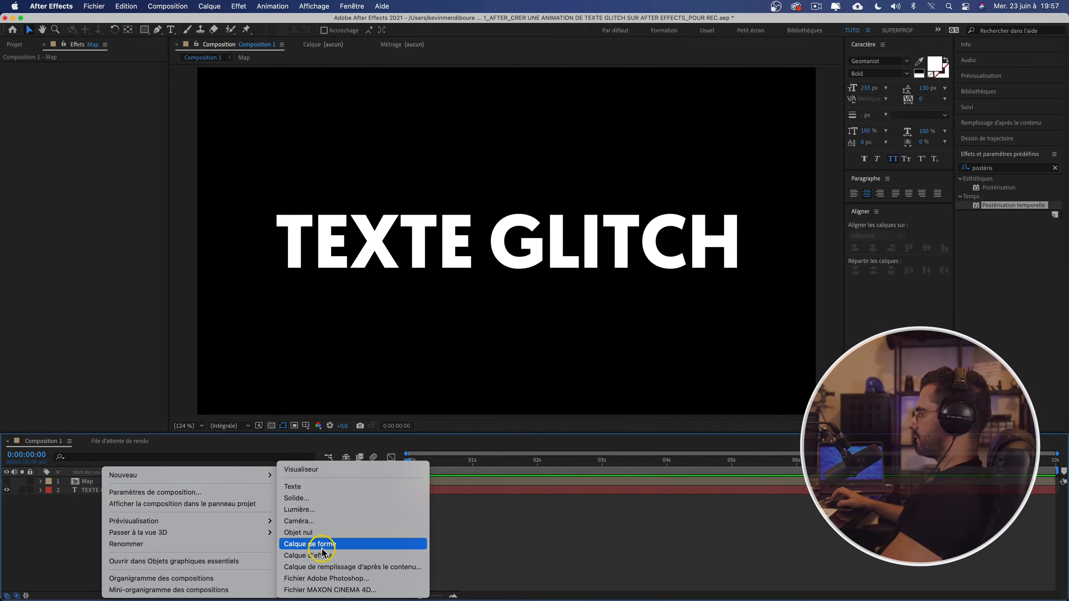
{"action": "left_click", "coordinate": [307, 555]}
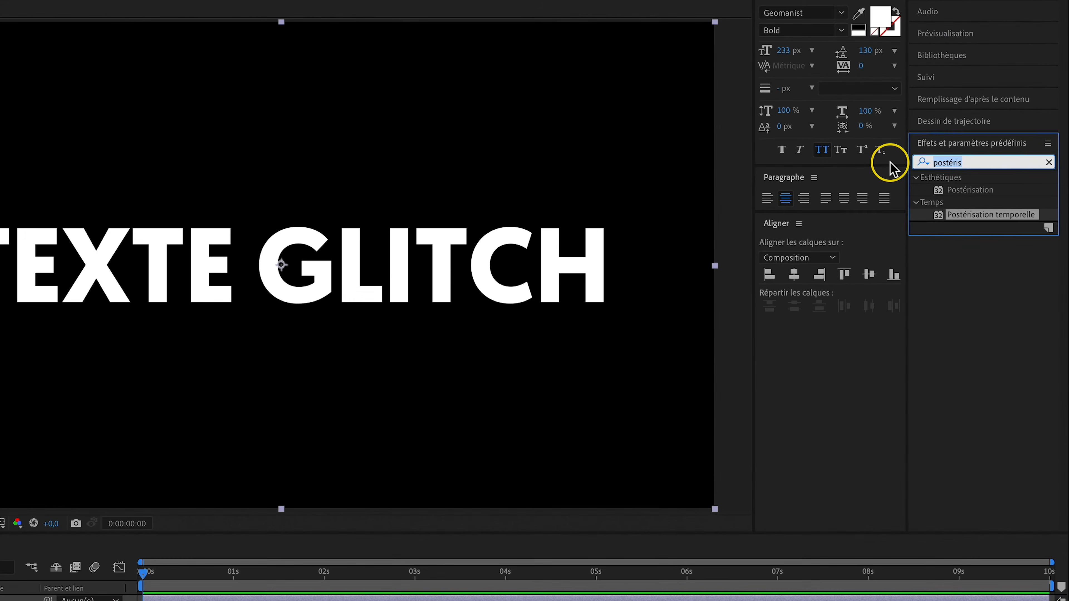
{"action": "type", "text": "dispers"}
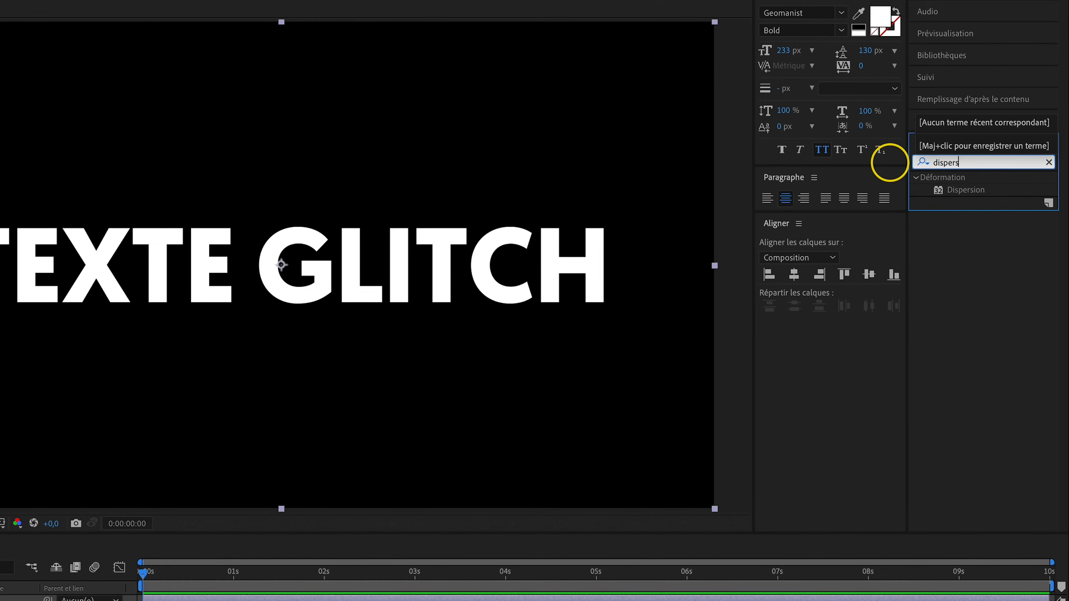
{"action": "left_click_drag", "start_coordinate": [962, 192], "coordinate": [122, 480]}
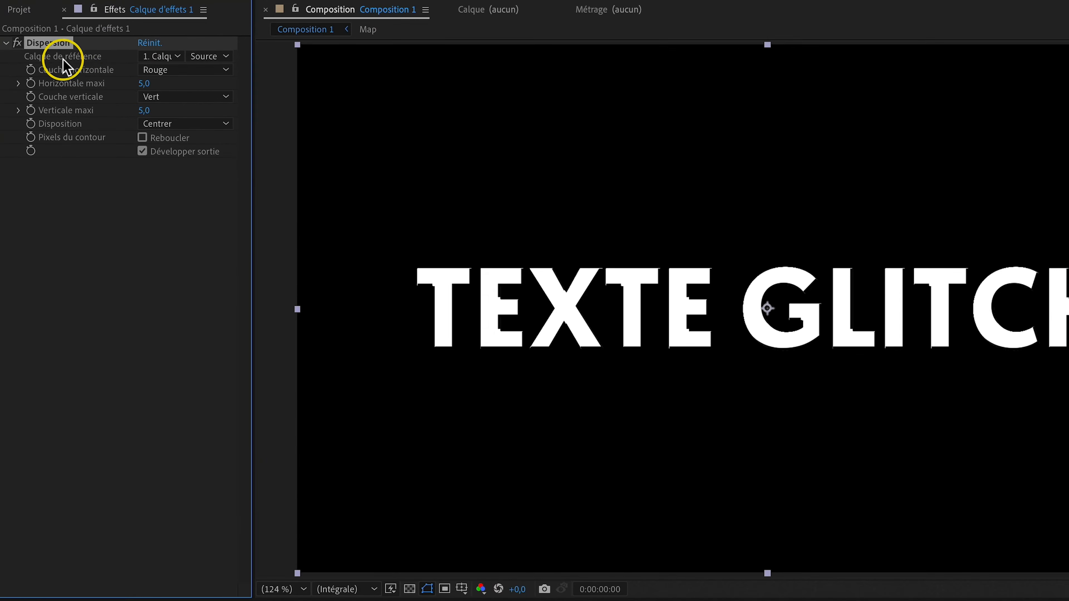
Set the Dispersion reference layer to Map, Horizontale maxi to 12 and Verticale maxi to 3, and preview the animation.
{"action": "left_click", "coordinate": [156, 56]}
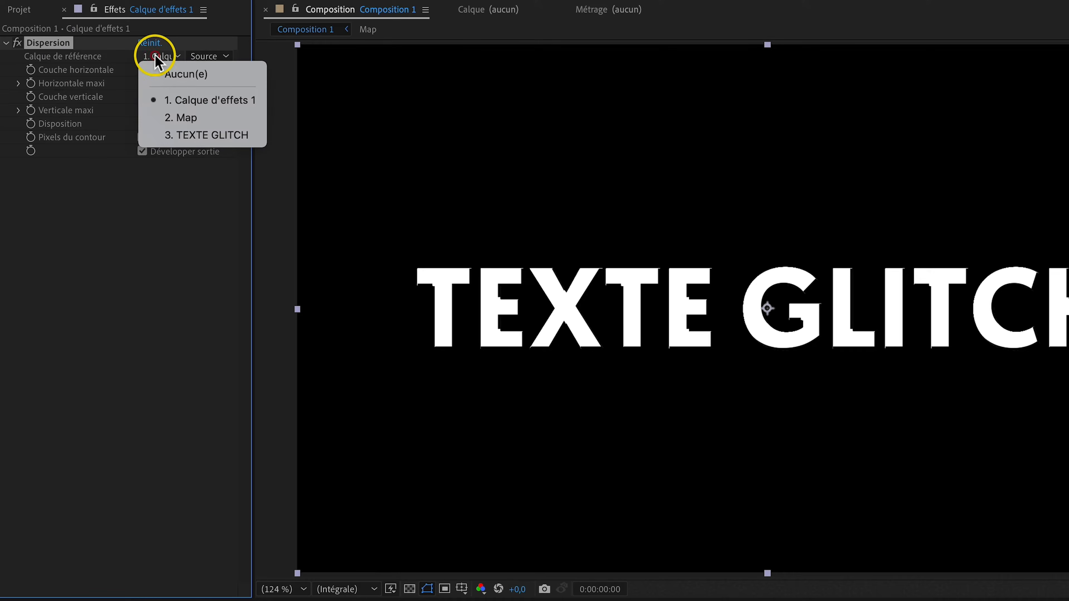
{"action": "left_click", "coordinate": [191, 117]}
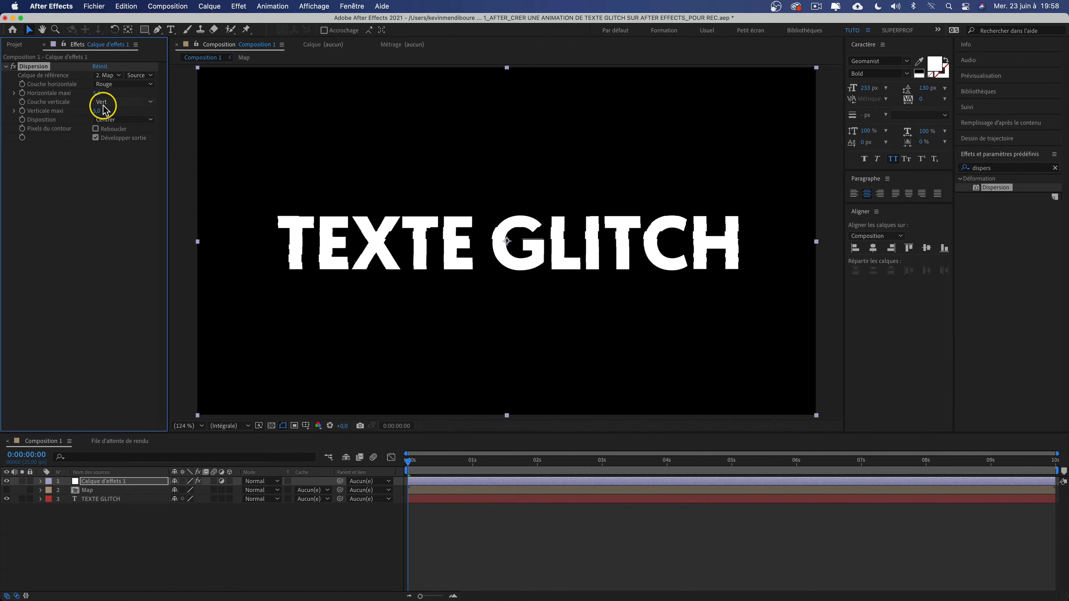
{"action": "left_click_drag", "start_coordinate": [96, 94], "coordinate": [93, 108]}
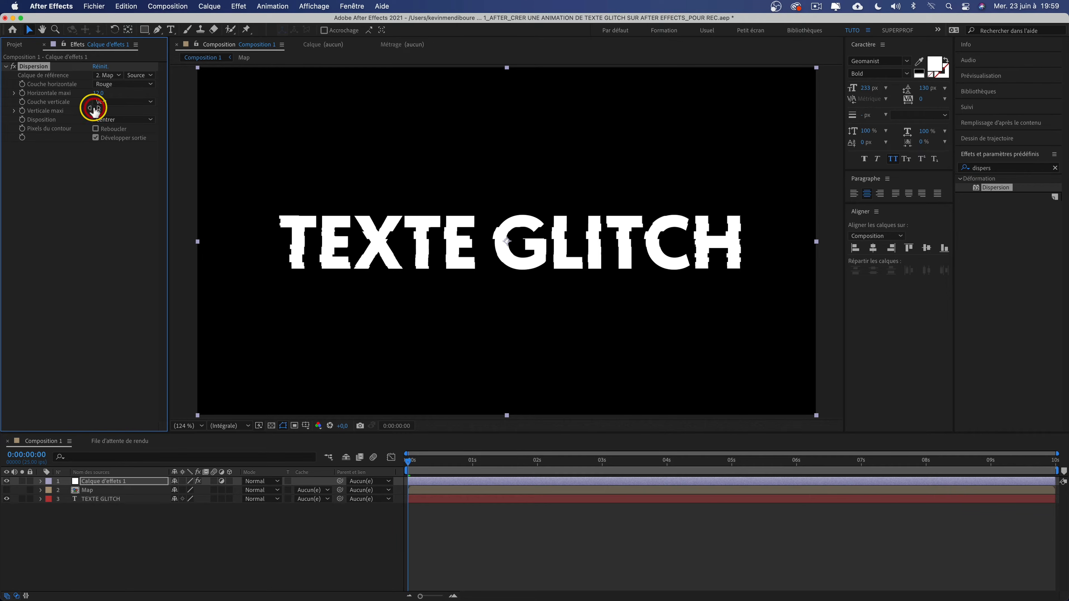
{"action": "key", "text": "space"}
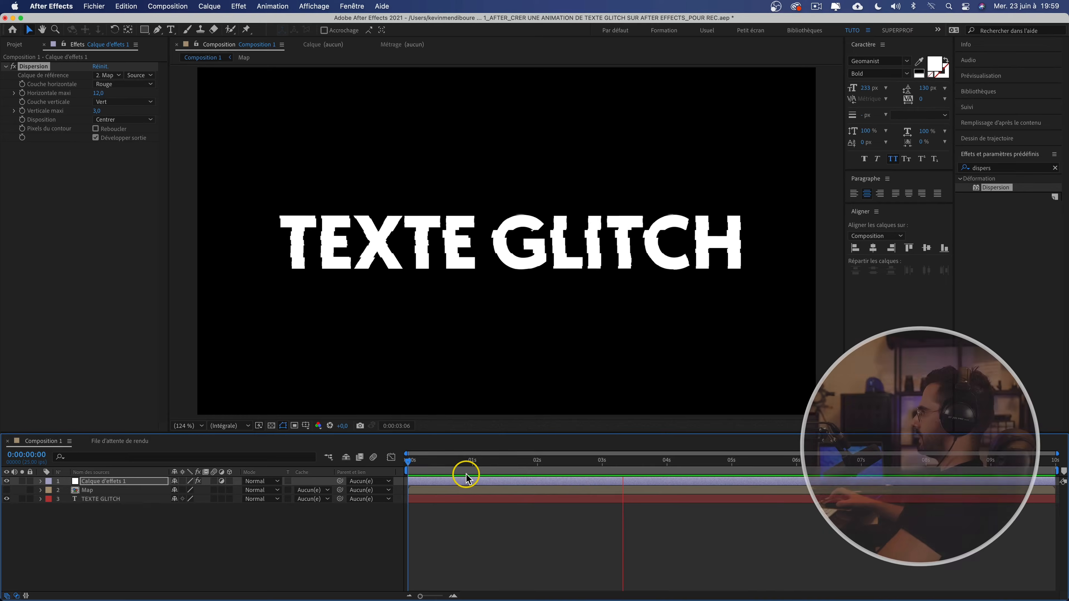
{"action": "key", "text": "space"}
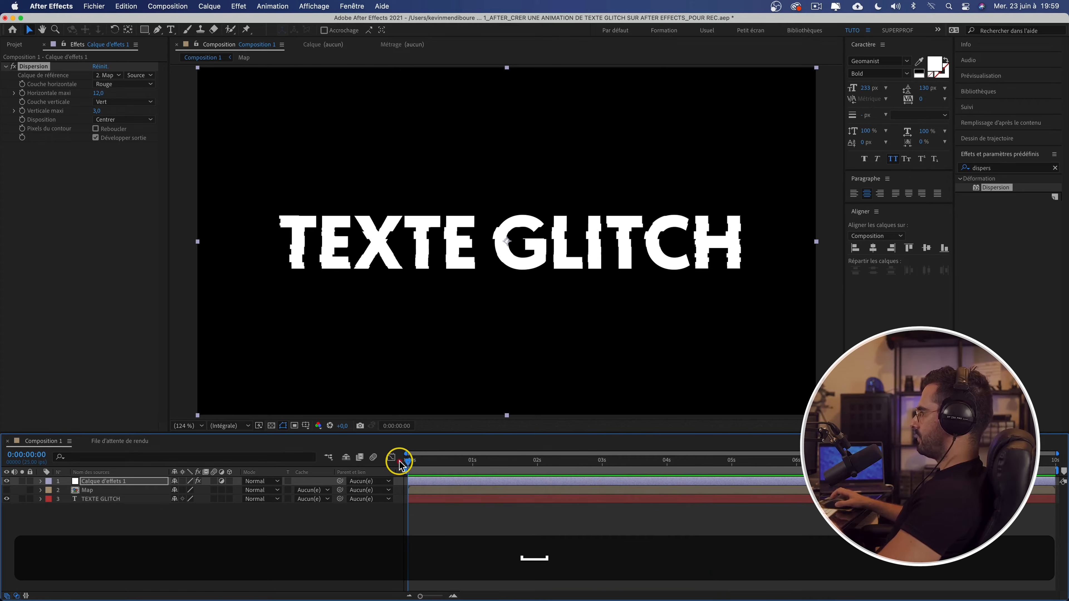
Trim the adjustment layer to a short burst from frame 8 to frame 13 and preview it from the start.
{"action": "left_click", "coordinate": [400, 460]}
{"action": "left_click_drag", "start_coordinate": [408, 482], "coordinate": [457, 470]}
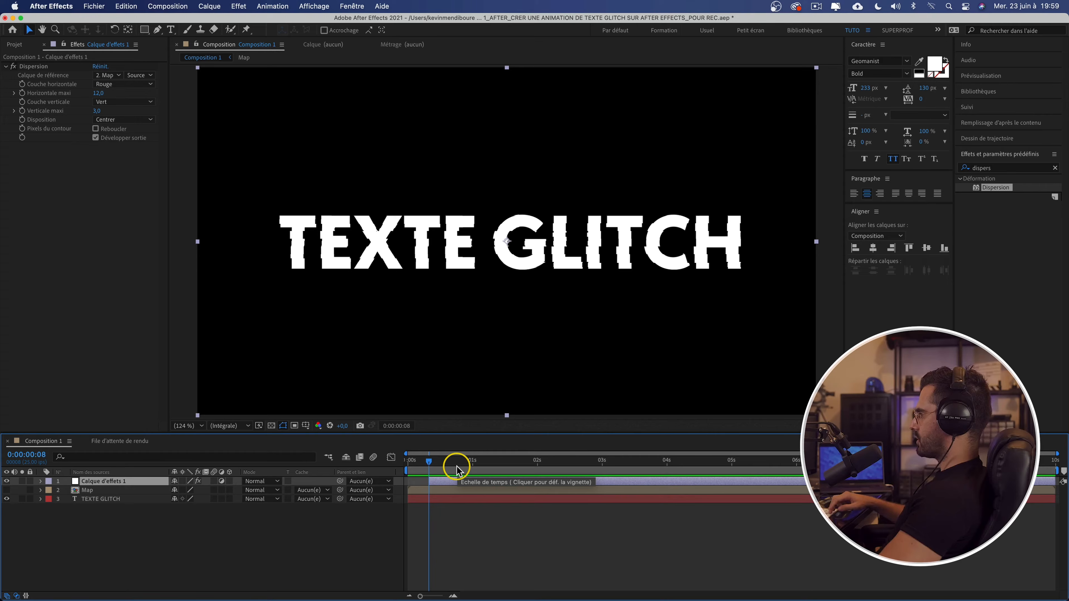
{"action": "key", "text": "super+Right"}
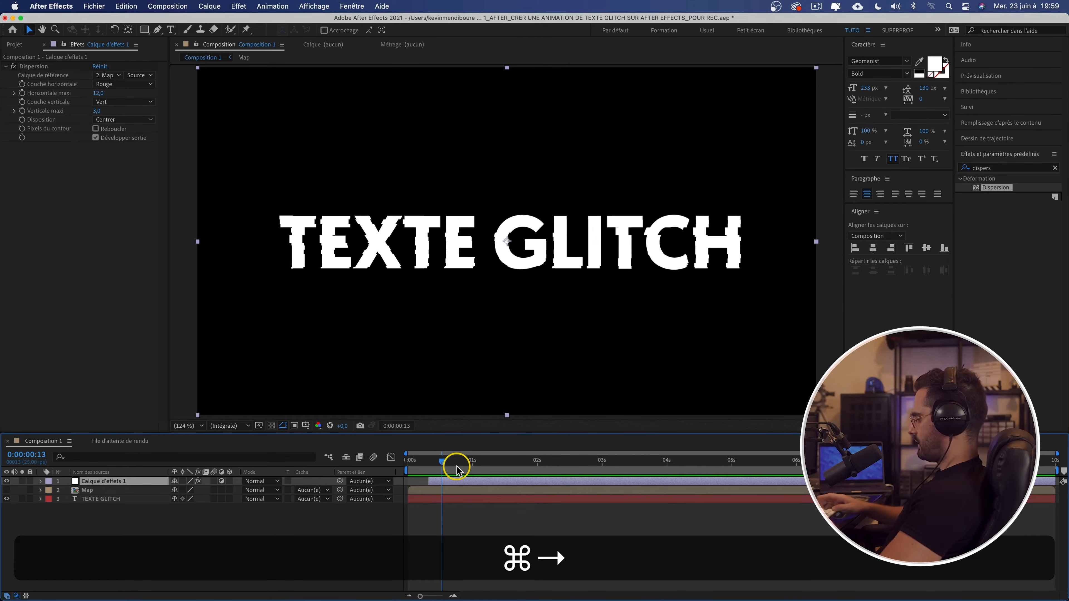
{"action": "key", "text": "alt+dollar"}
{"action": "left_click_drag", "start_coordinate": [441, 460], "coordinate": [396, 461]}
{"action": "key", "text": "space"}
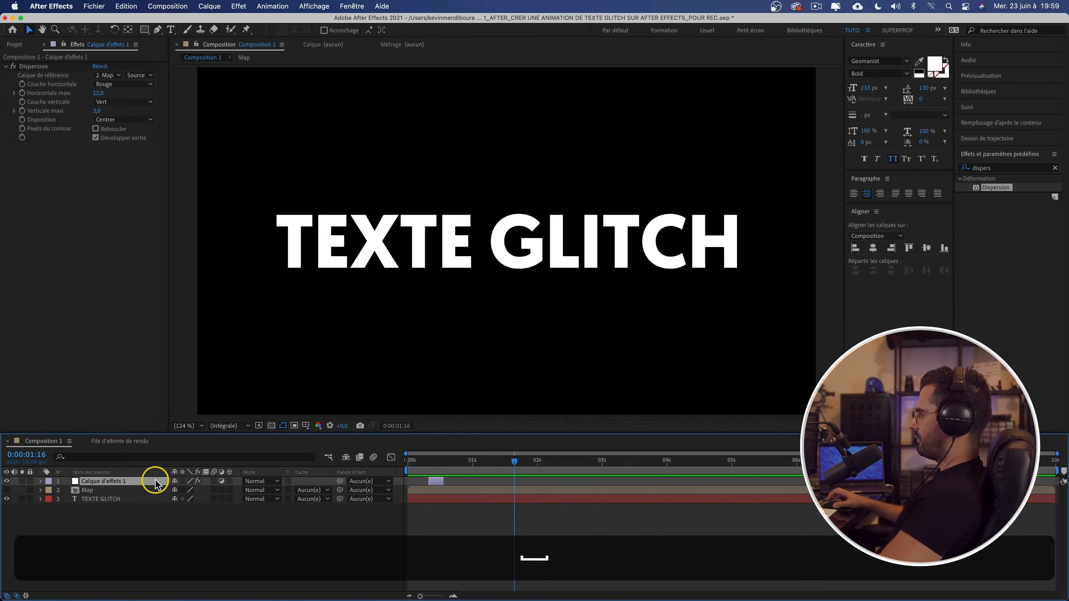
Duplicate the trimmed adjustment layer three times, staggering the short copies over the first two seconds.
{"action": "key", "text": "super+d"}
{"action": "left_click_drag", "start_coordinate": [433, 481], "coordinate": [578, 462]}
{"action": "key", "text": "super+d"}
{"action": "key", "text": "super+d"}
End the work area at about 2.6 seconds and preview the repeated glitches from the start.
{"action": "key", "text": "n"}
{"action": "key", "text": "Home"}
{"action": "left_click", "coordinate": [305, 454]}
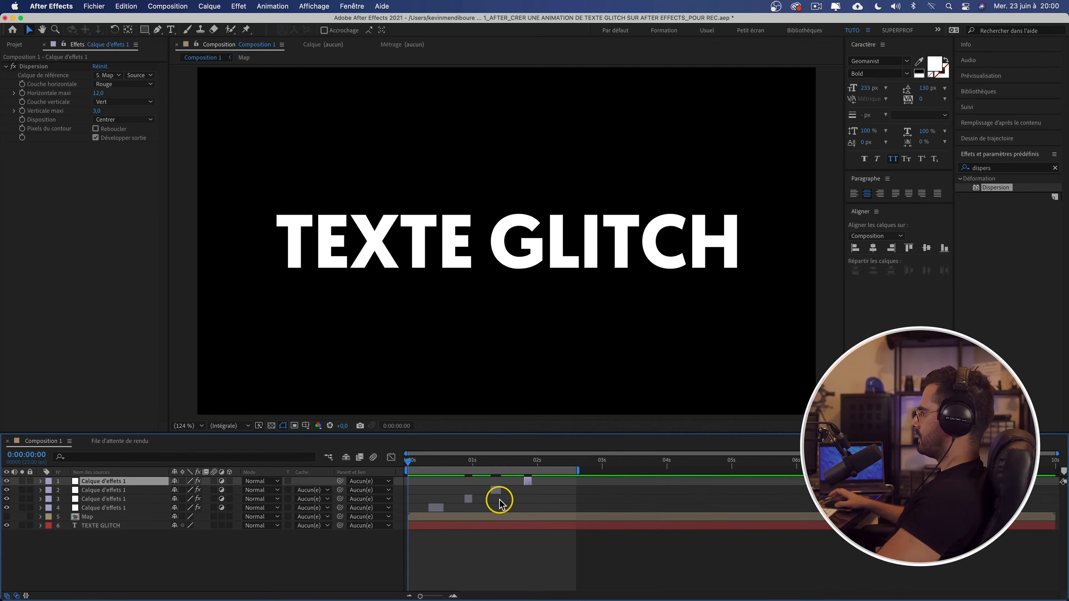
{"action": "key", "text": "space"}
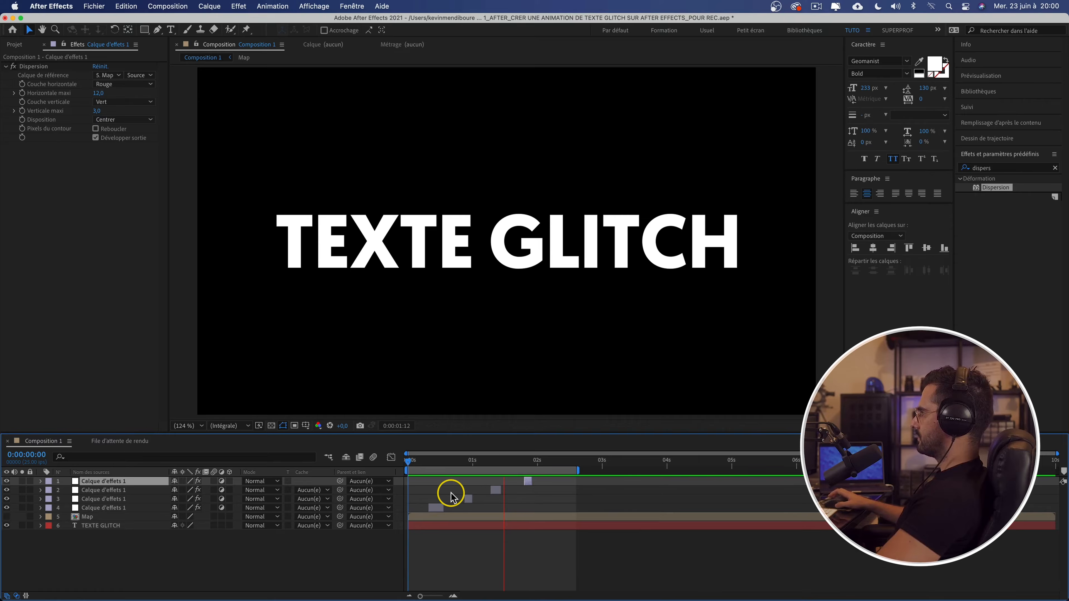
Apply the Bruit effect to the earliest adjustment layer (layer 4) and check the grain up close on the text.
{"action": "key", "text": "slash"}
{"action": "left_click", "coordinate": [113, 509]}
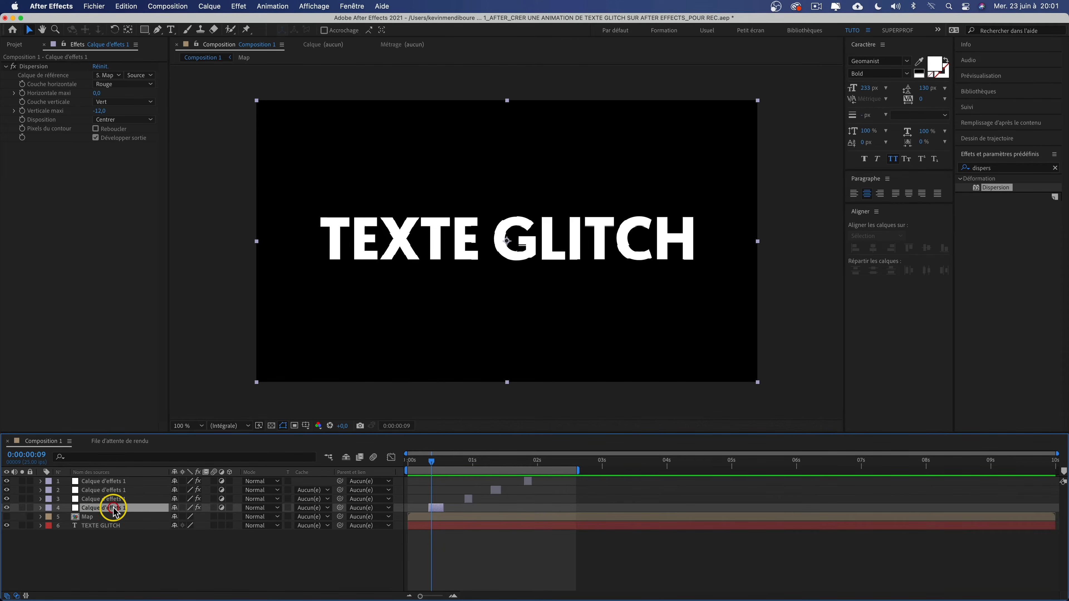
{"action": "left_click", "coordinate": [981, 167]}
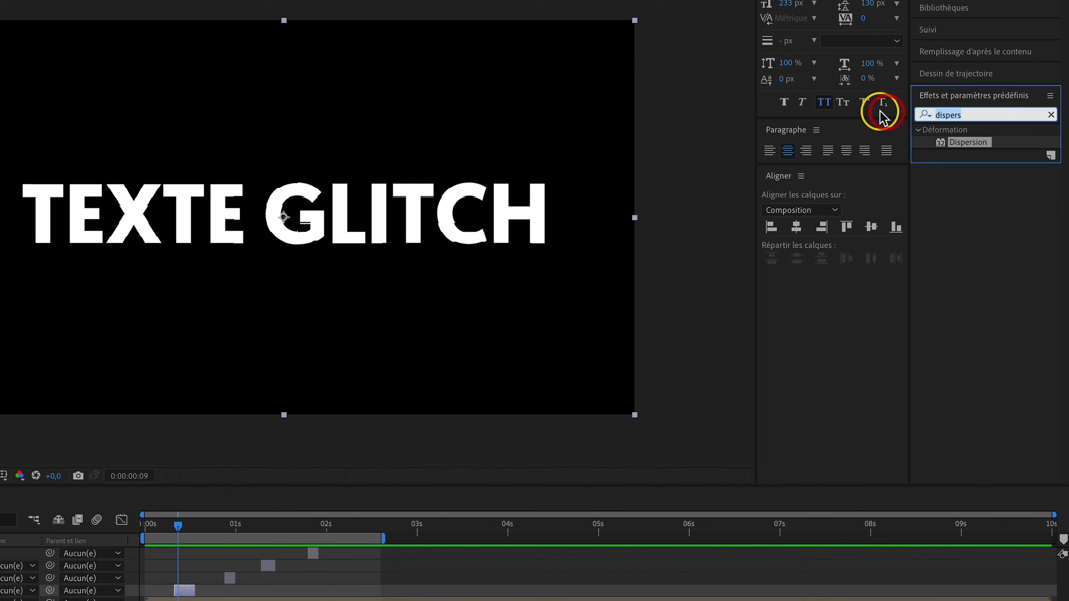
{"action": "type", "text": "b"}
{"action": "left_click", "coordinate": [930, 26]}
{"action": "left_click_drag", "start_coordinate": [996, 187], "coordinate": [104, 507]}
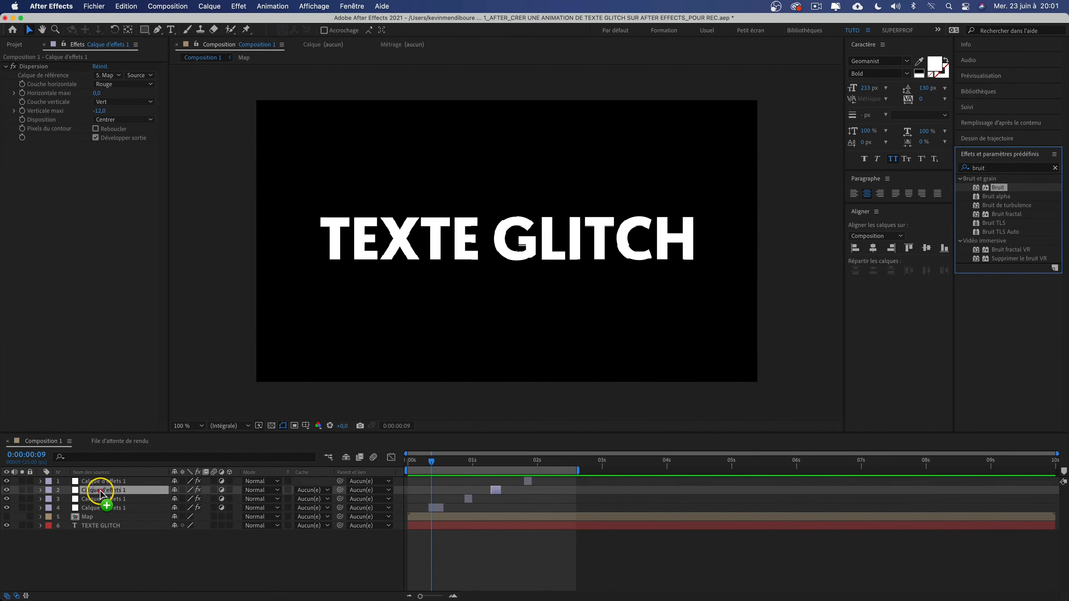
{"action": "left_click", "coordinate": [98, 155]}
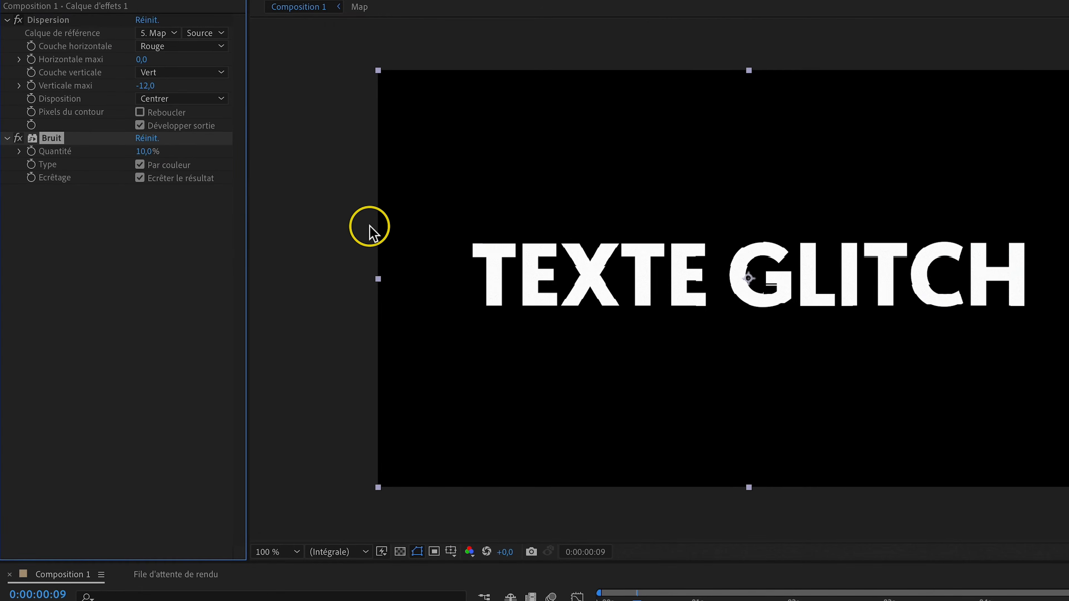
{"action": "scroll", "coordinate": [510, 275], "scroll_direction": "up", "scroll_amount": 4}
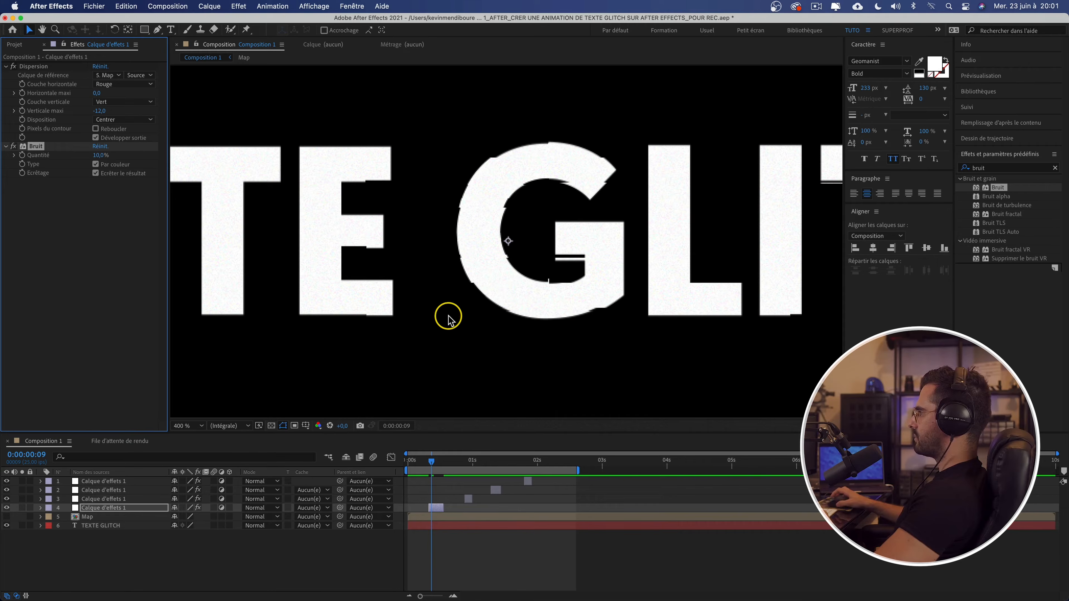
{"action": "left_click", "coordinate": [201, 425]}
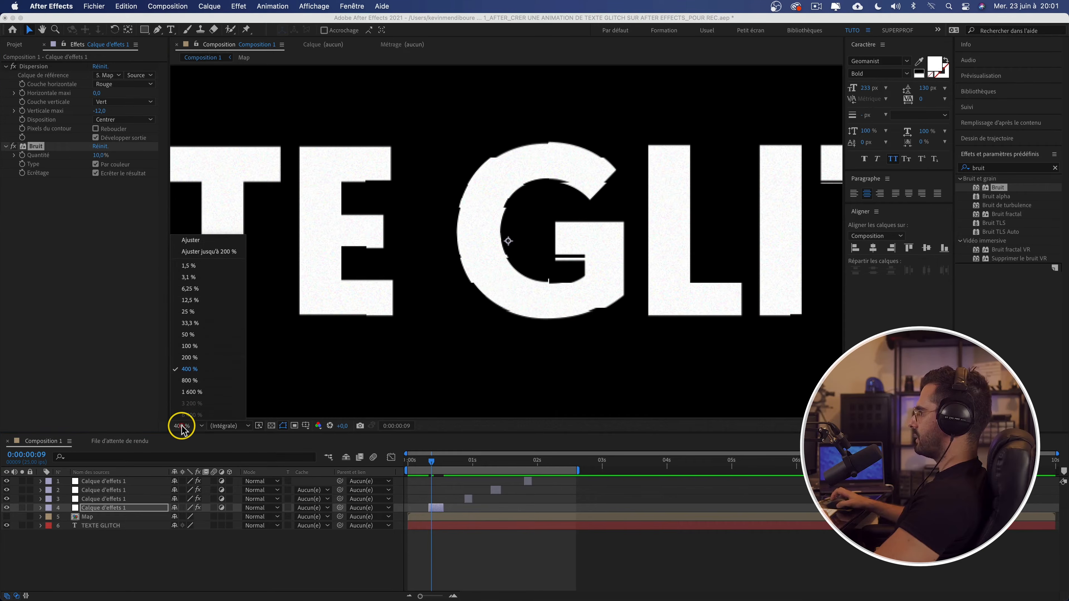
{"action": "left_click", "coordinate": [196, 239]}
Copy the Bruit effect from layer 4 onto the other three adjustment layers.
{"action": "left_click", "coordinate": [31, 146]}
{"action": "key", "text": "super+c"}
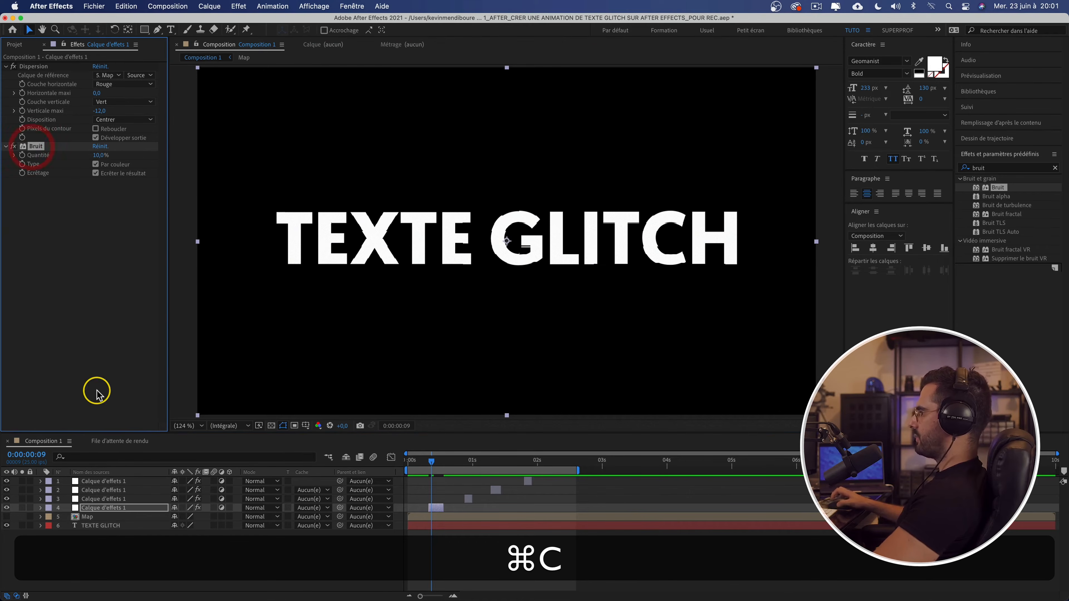
{"action": "left_click", "coordinate": [110, 499]}
{"action": "left_click", "coordinate": [110, 482], "text": "shift"}
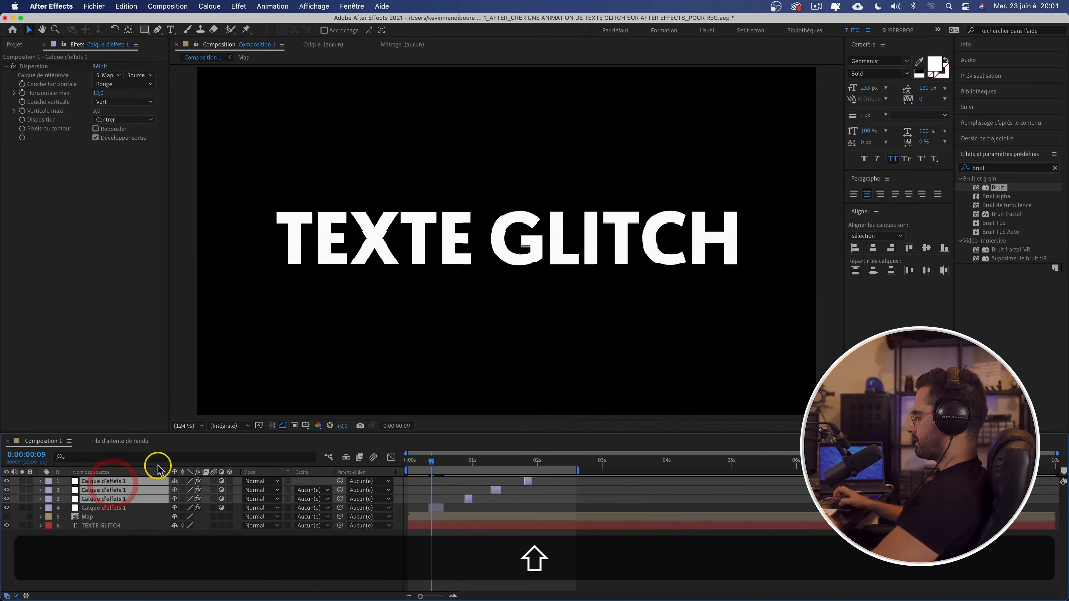
{"action": "key", "text": "shift+super+v"}
{"action": "key", "text": "super+v"}
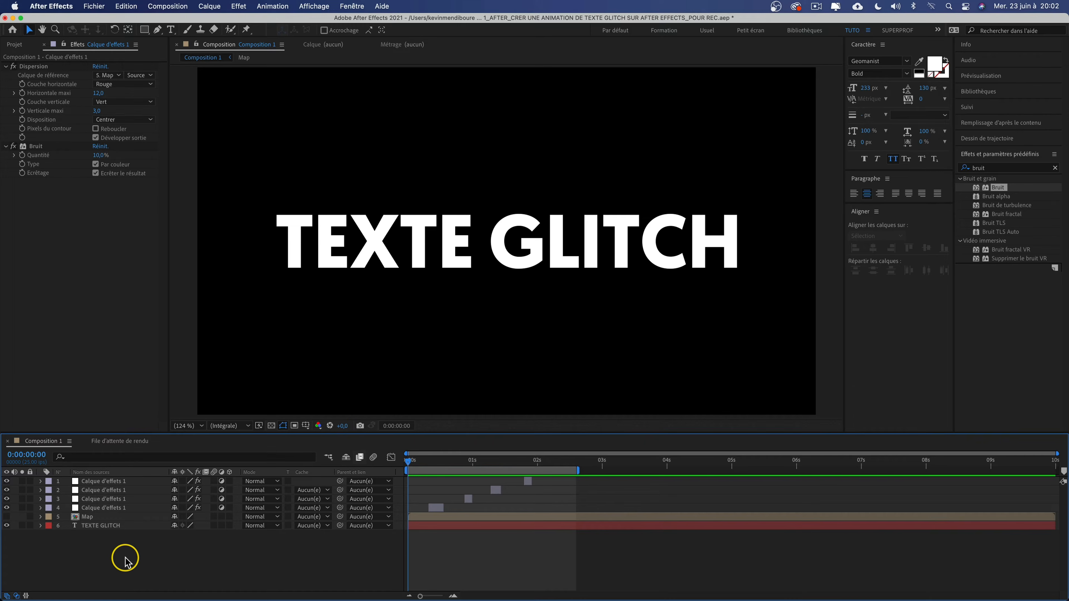
Create a new adjustment layer (Calque d'effets) in Composition 1 and name it ZOOM.
{"action": "right_click", "coordinate": [122, 555]}
{"action": "mouse_move", "coordinate": [290, 475]}
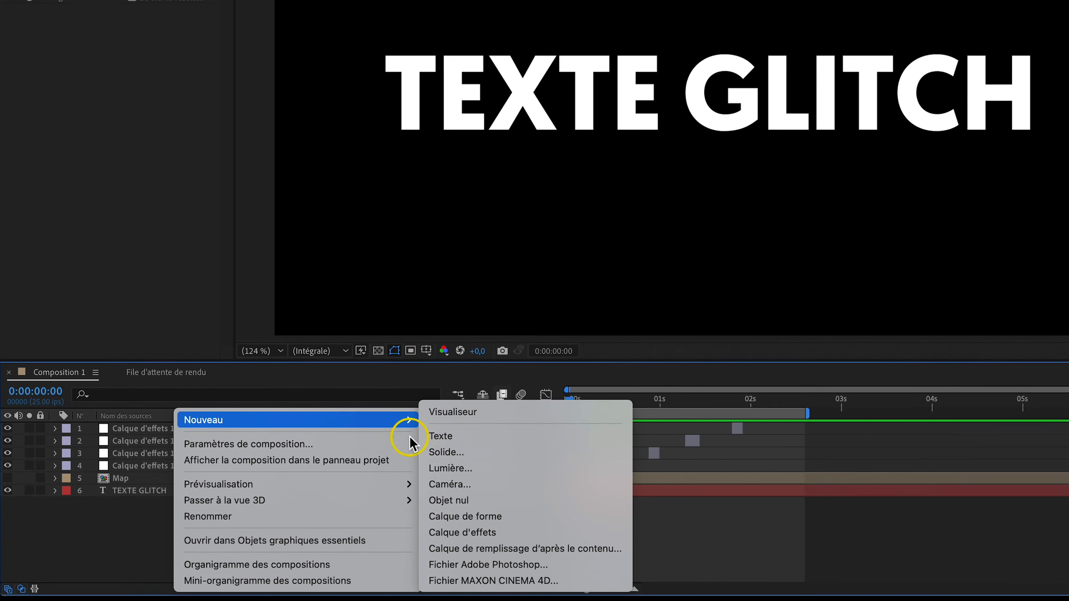
{"action": "left_click", "coordinate": [462, 532]}
{"action": "key", "text": "Return"}
{"action": "type", "text": "zoo"}
{"action": "key", "text": "Return"}
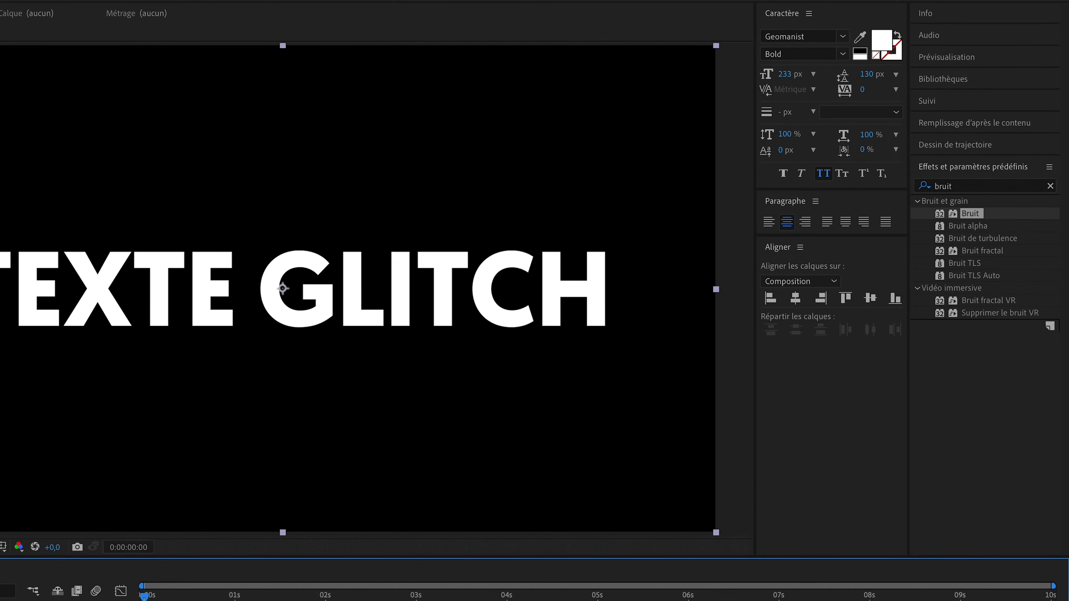
Find the Transformation effect and apply it to the ZOOM layer.
{"action": "left_click", "coordinate": [941, 186]}
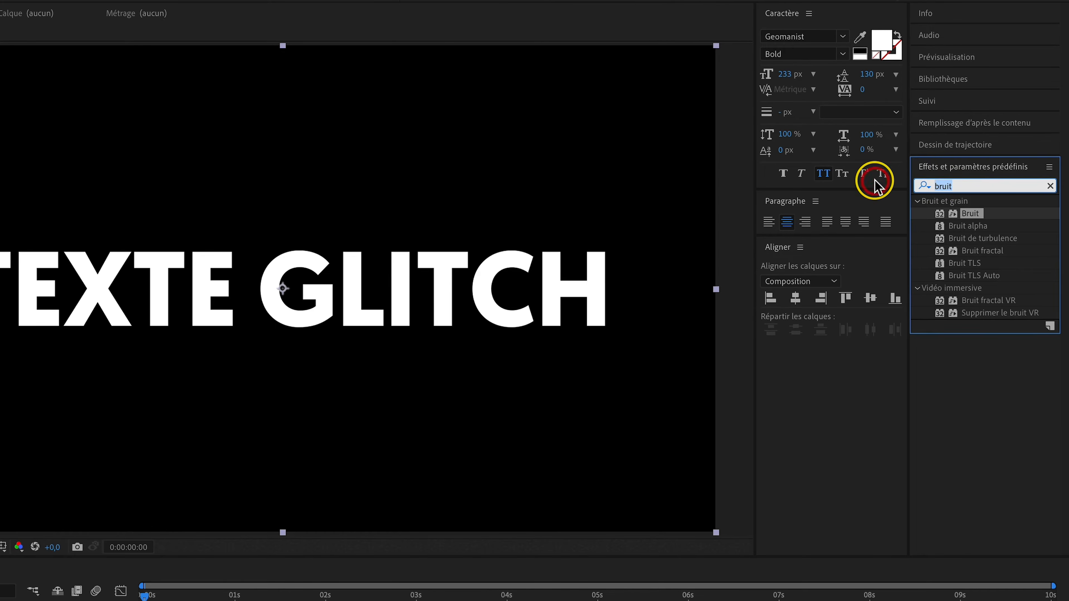
{"action": "type", "text": "transfor"}
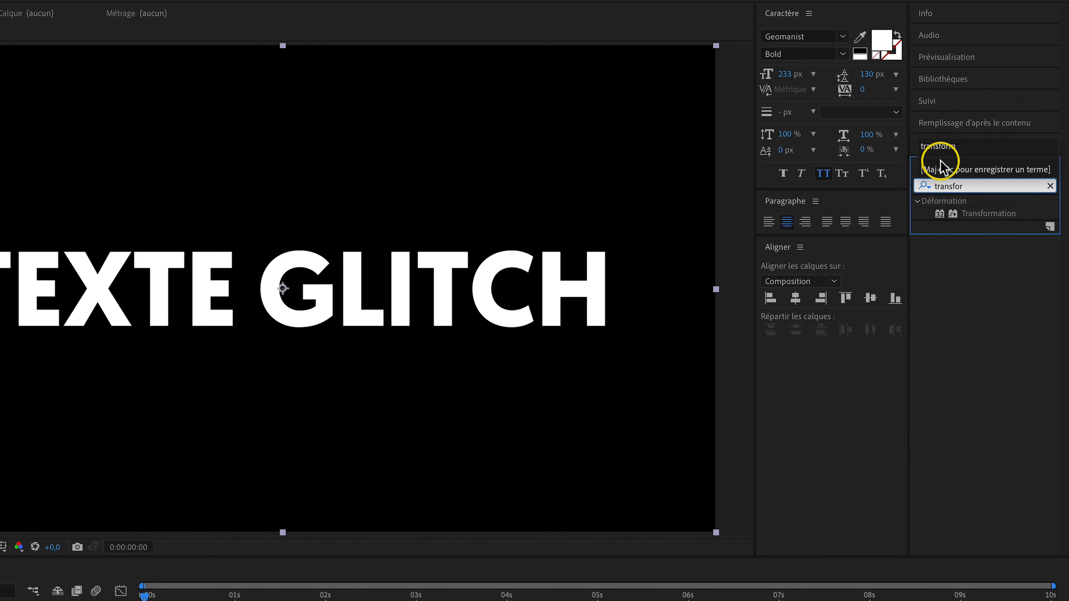
{"action": "left_click_drag", "start_coordinate": [985, 214], "coordinate": [0, 597]}
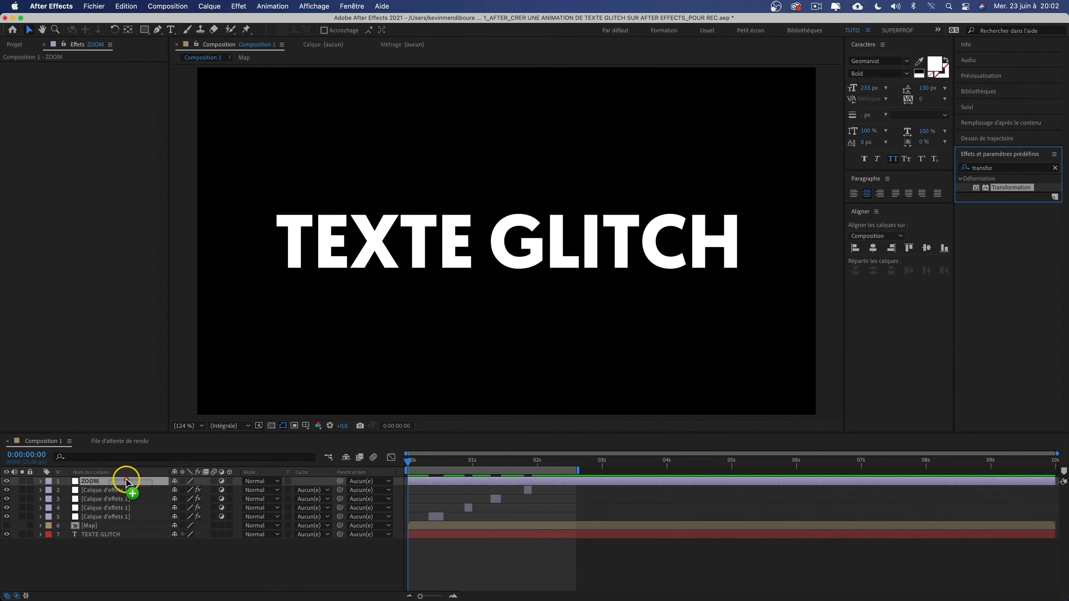
{"action": "left_click_drag", "start_coordinate": [126, 481], "coordinate": [120, 480]}
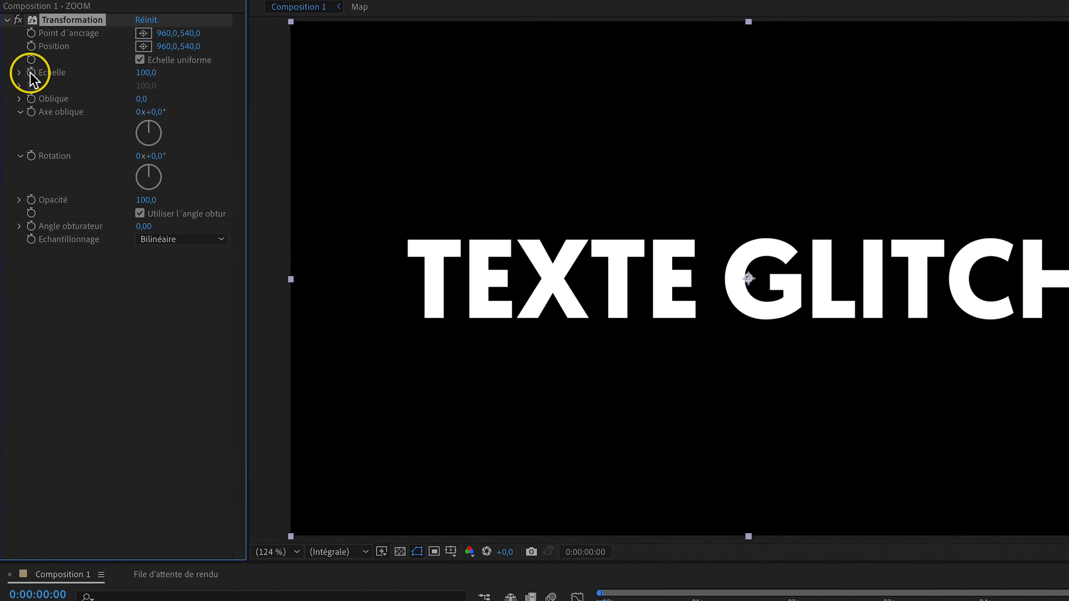
Keyframe the Transformation scale (Echelle) from 100 at the start to 110 at 0:00:02:14, and preview the zoom.
{"action": "left_click", "coordinate": [22, 104]}
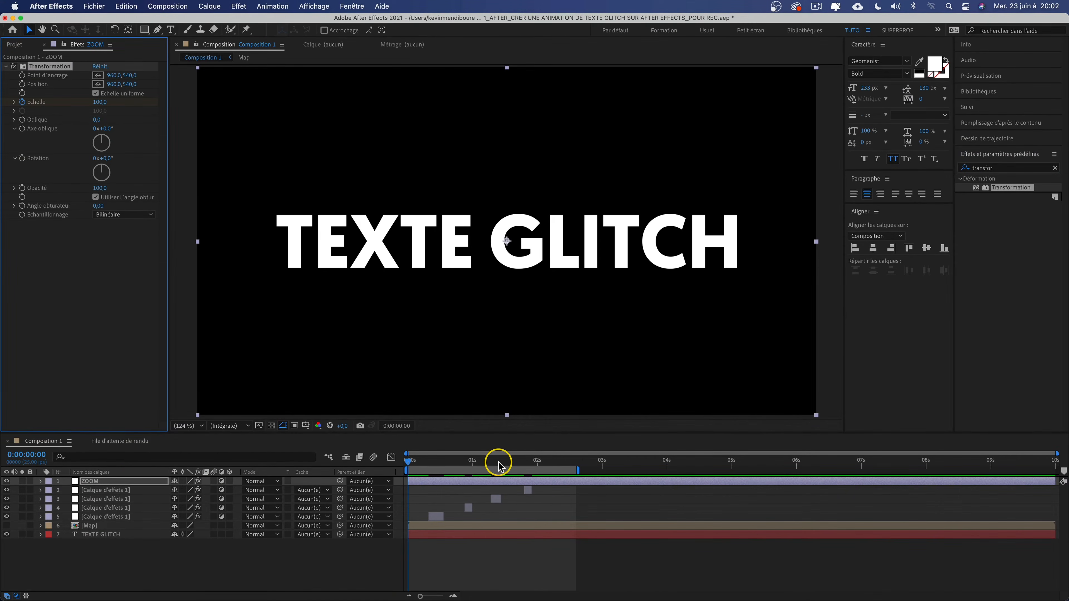
{"action": "left_click_drag", "start_coordinate": [565, 504], "coordinate": [644, 504]}
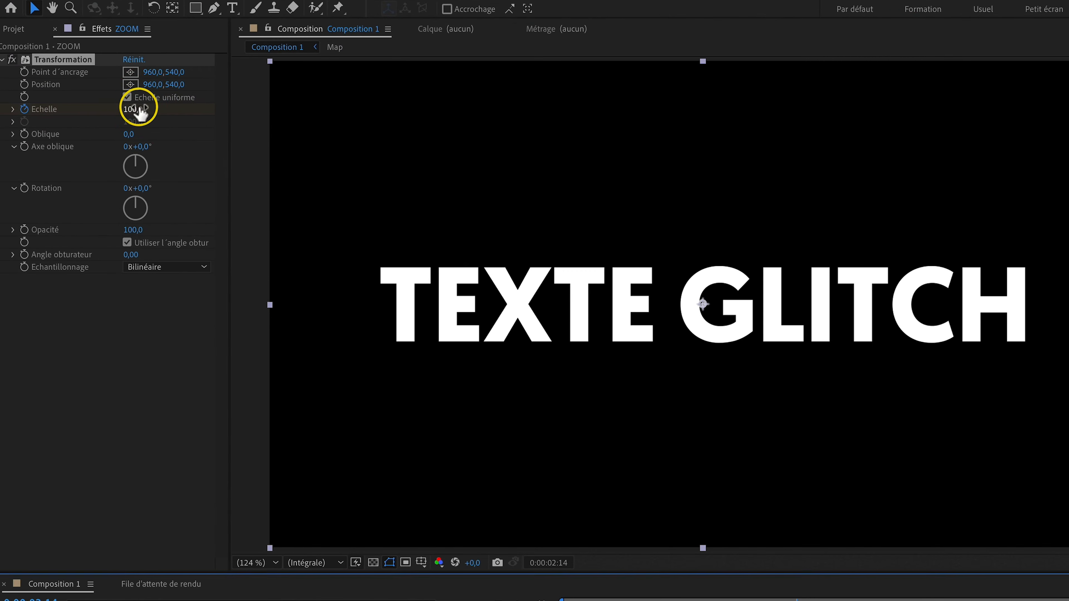
{"action": "left_click", "coordinate": [103, 103]}
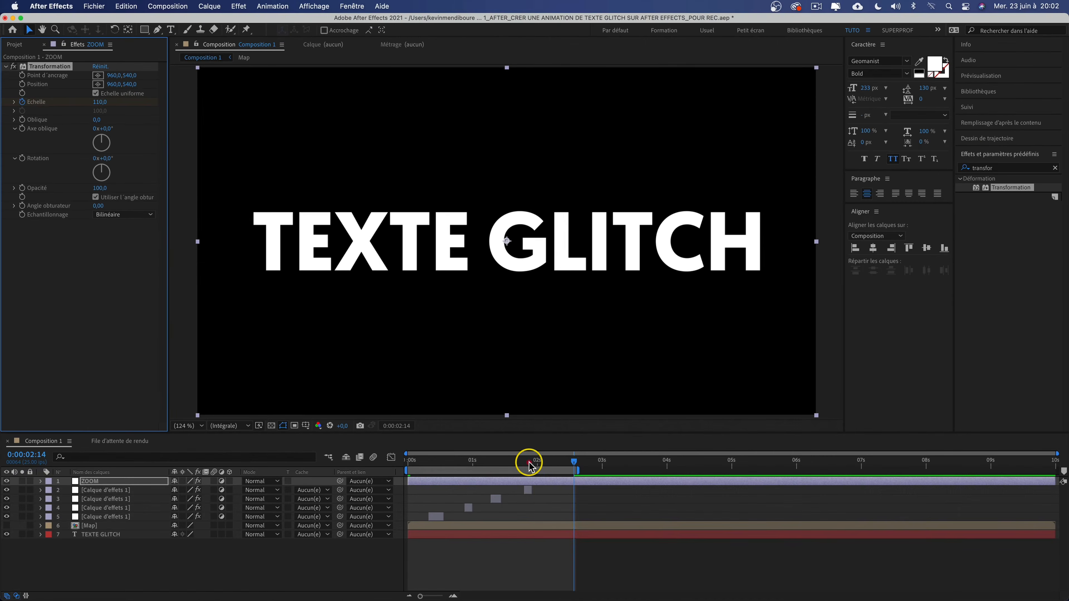
{"action": "key", "text": "Home"}
{"action": "key", "text": "space"}
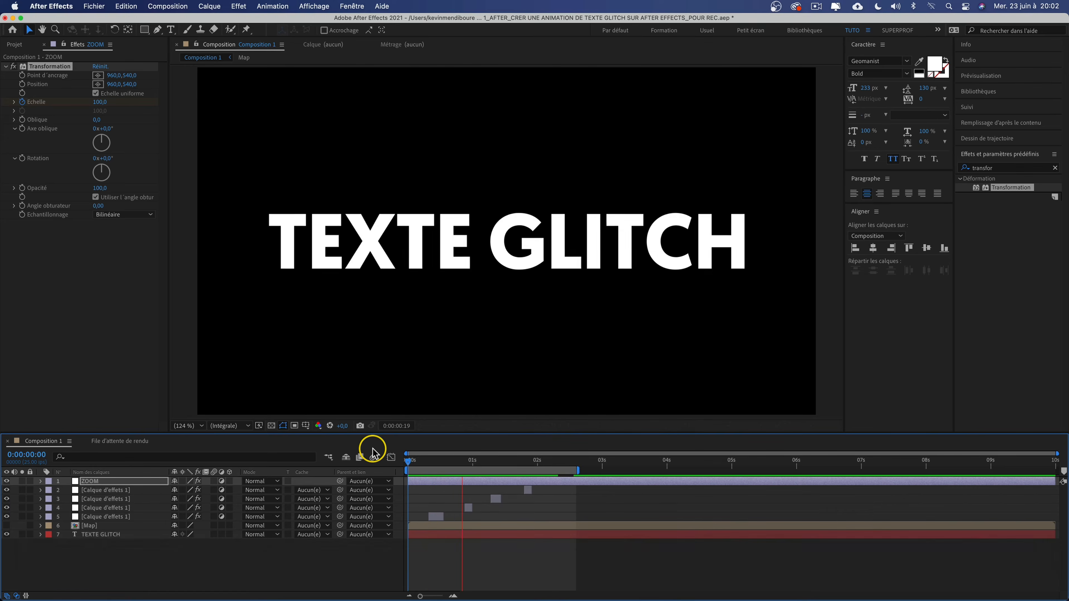
Place the man-riding-mountain-bike footage above the TEXTE GLITCH layer and preview the glitch on it.
{"action": "left_click", "coordinate": [80, 239]}
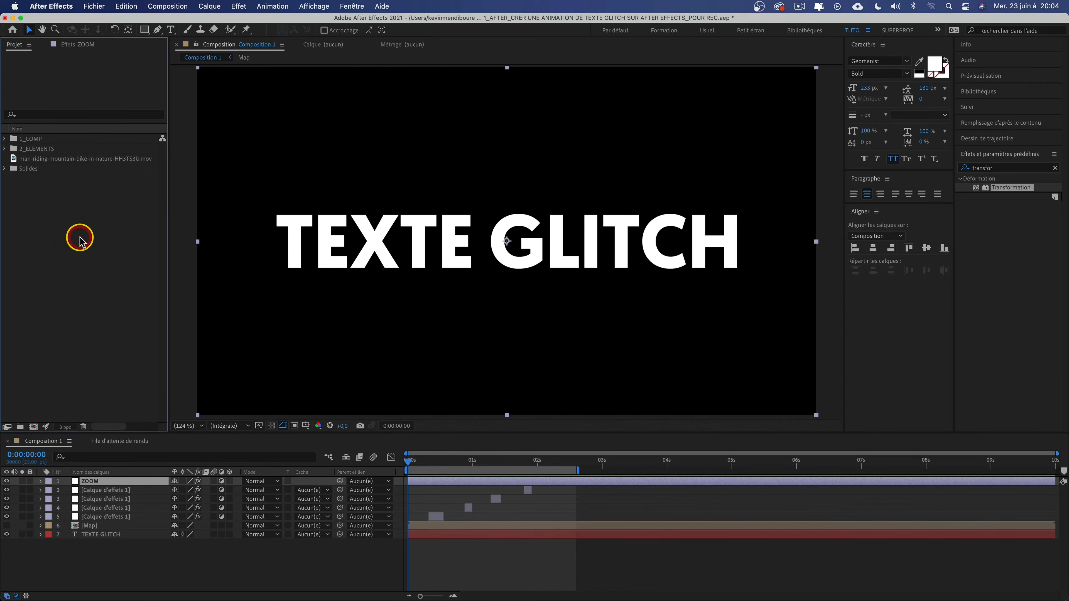
{"action": "left_click", "coordinate": [410, 464]}
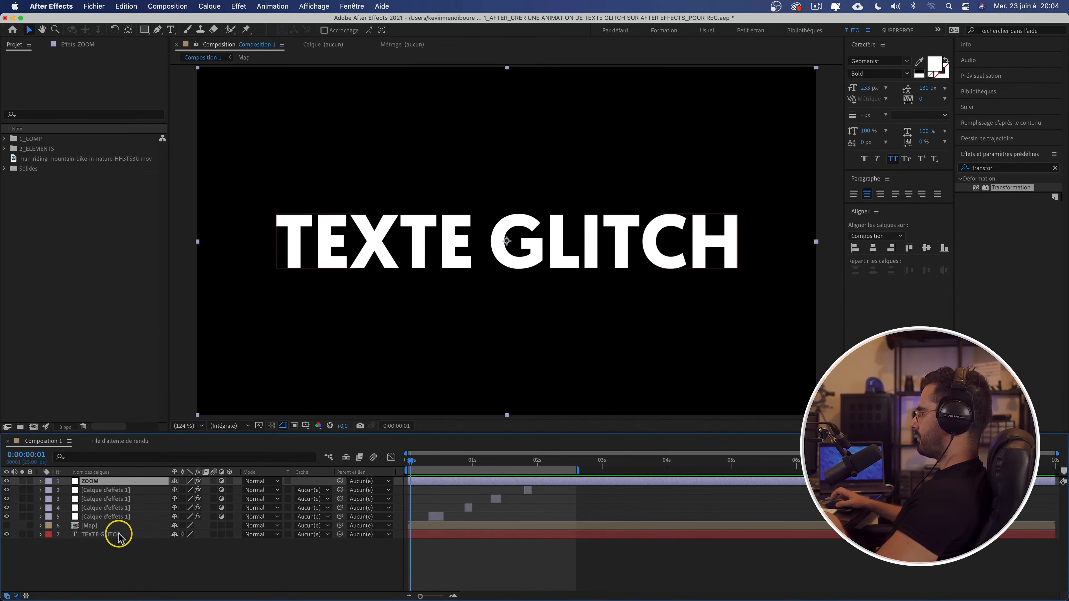
{"action": "left_click", "coordinate": [111, 534]}
{"action": "left_click_drag", "start_coordinate": [38, 165], "coordinate": [75, 244]}
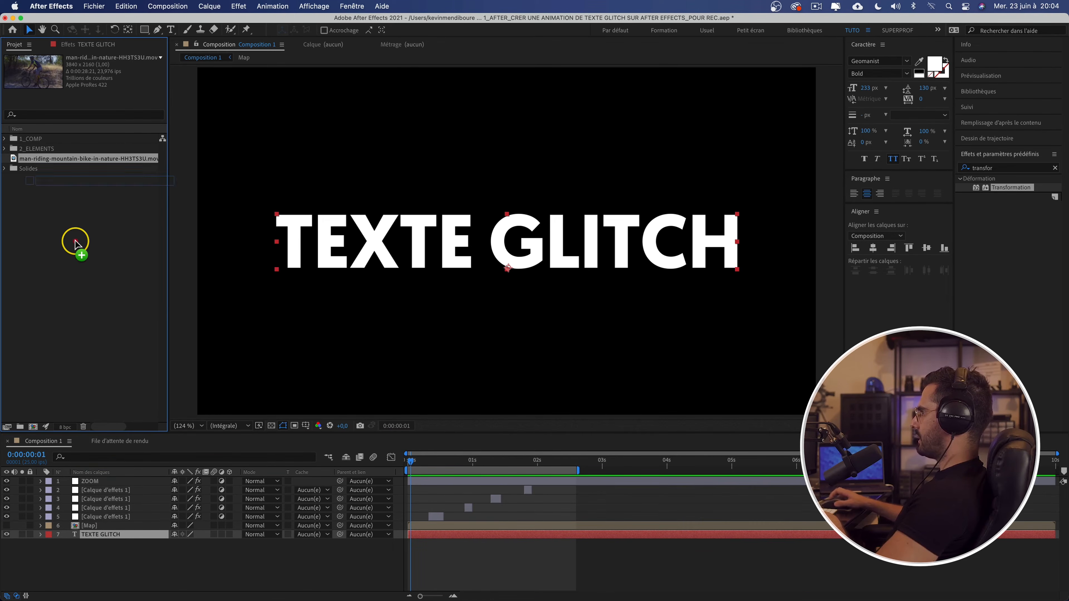
{"action": "left_click_drag", "start_coordinate": [99, 534], "coordinate": [100, 532]}
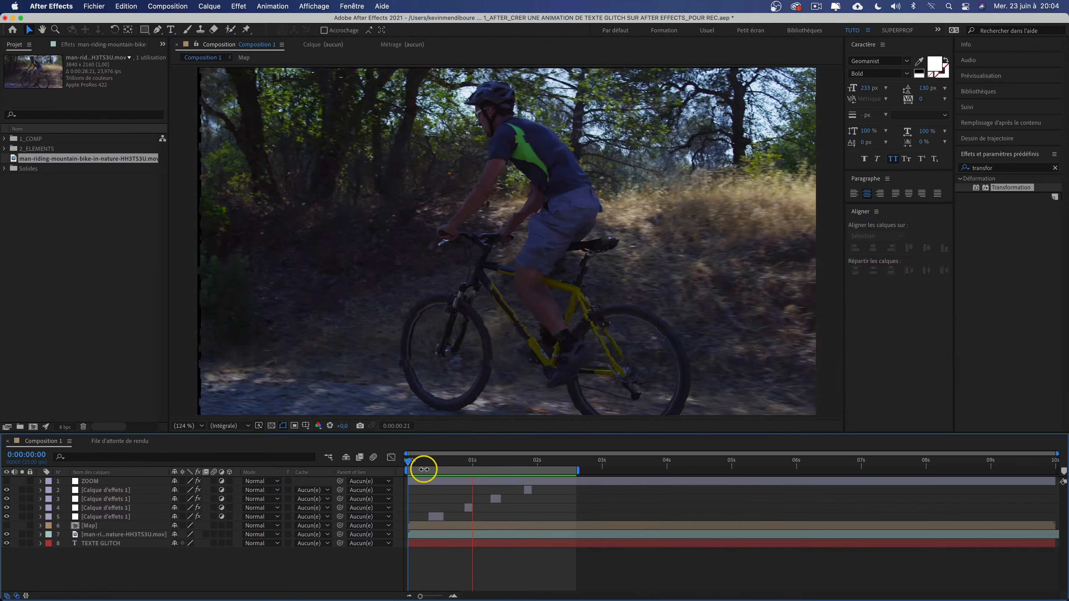
{"action": "mouse_move", "coordinate": [423, 469]}
{"action": "left_mouse_down"}
{"action": "mouse_move", "coordinate": [455, 463]}
{"action": "mouse_move", "coordinate": [437, 465]}
{"action": "left_mouse_up"}
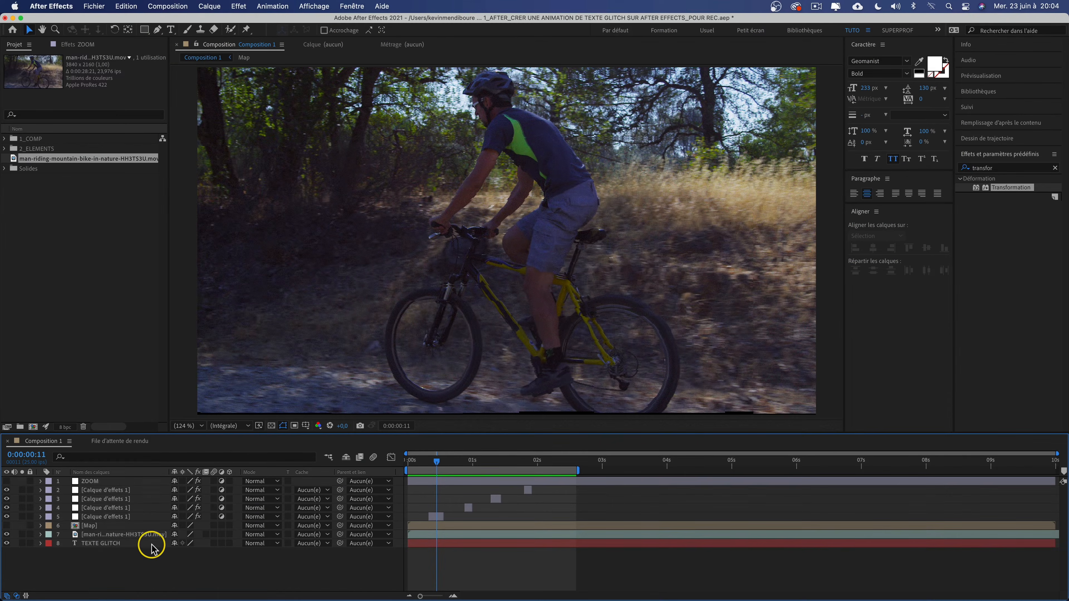
Create a new adjustment layer (Calque d'effets) in Composition 1, apply Transformation to it and set its scale (Echelle) to 103.
{"action": "right_click", "coordinate": [109, 566]}
{"action": "mouse_move", "coordinate": [175, 475]}
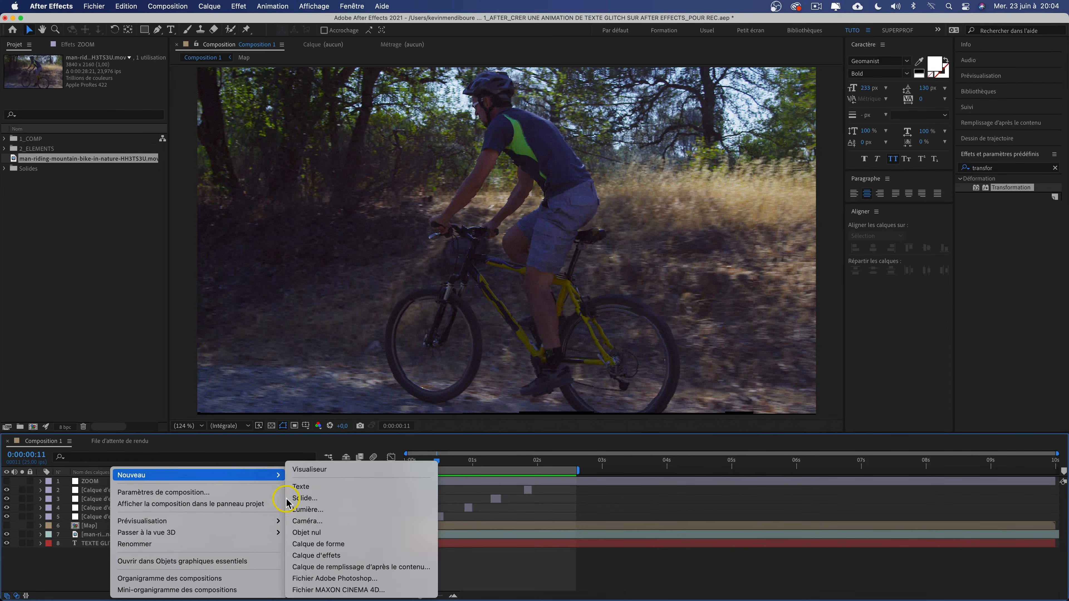
{"action": "left_click", "coordinate": [316, 556]}
{"action": "left_click_drag", "start_coordinate": [1014, 190], "coordinate": [114, 483]}
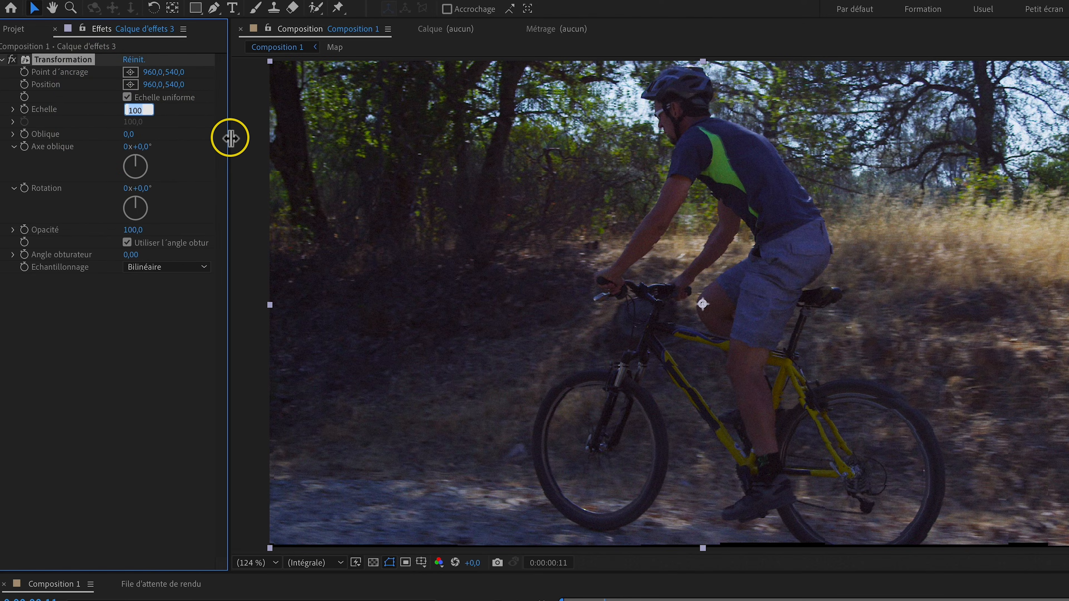
{"action": "key", "text": "Up"}
{"action": "key", "text": "Up"}
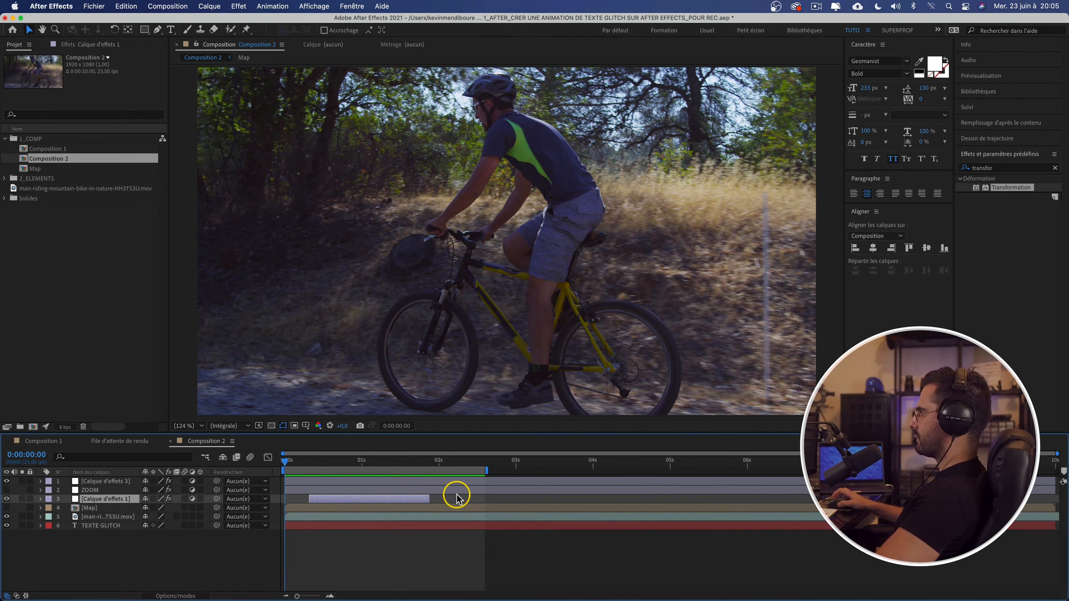
Preview Composition 2, and at 0:00:00:21 set the Dispersion effect's Verticale maxi to -76 on the Calque d'effets 1 layer.
{"action": "key", "text": "space"}
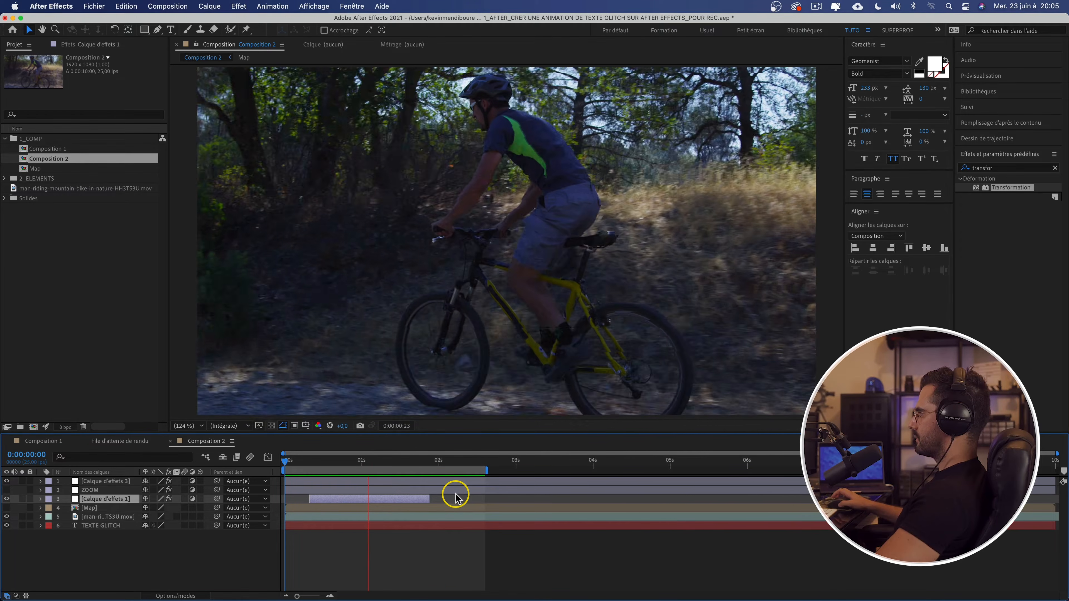
{"action": "left_click", "coordinate": [191, 540]}
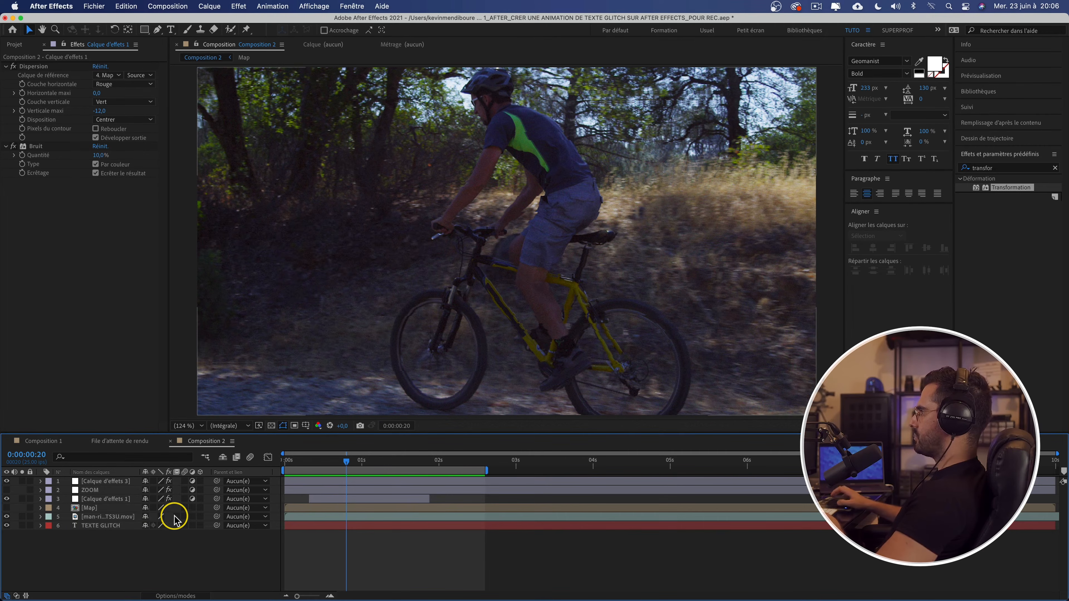
{"action": "left_click", "coordinate": [303, 457]}
{"action": "left_click_drag", "start_coordinate": [316, 457], "coordinate": [350, 455]}
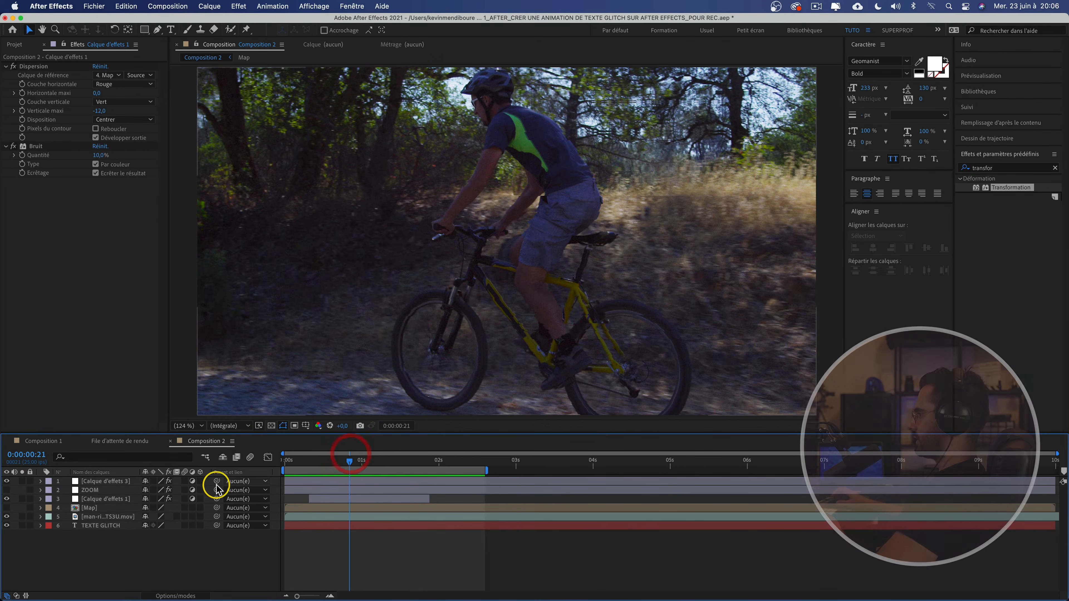
{"action": "left_click", "coordinate": [112, 502]}
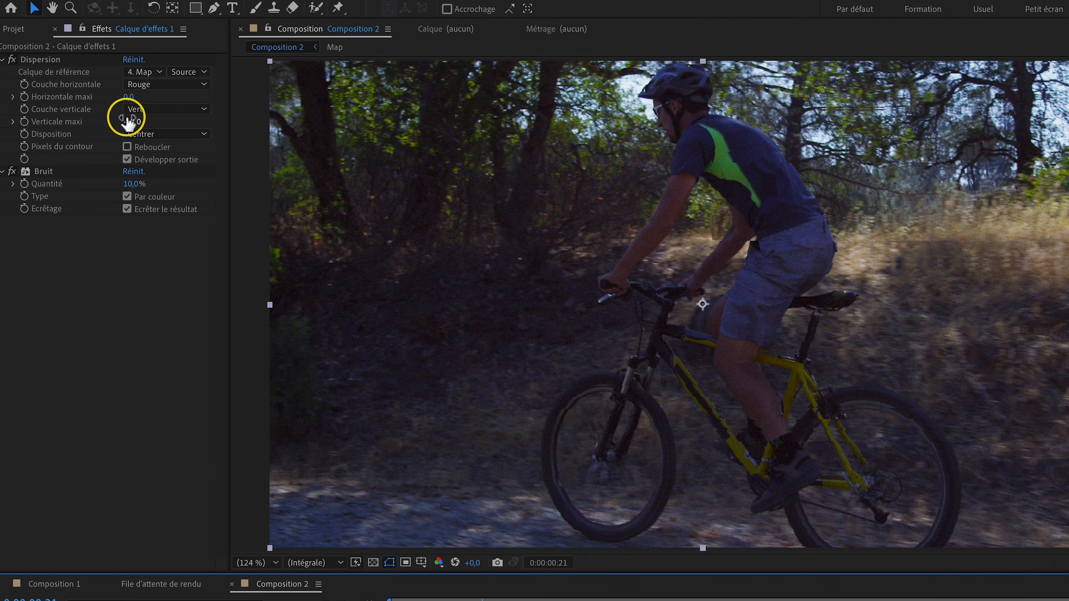
{"action": "mouse_move", "coordinate": [101, 110]}
{"action": "left_mouse_down"}
{"action": "mouse_move", "coordinate": [83, 110]}
{"action": "mouse_move", "coordinate": [101, 119]}
{"action": "mouse_move", "coordinate": [88, 123]}
{"action": "left_mouse_up"}
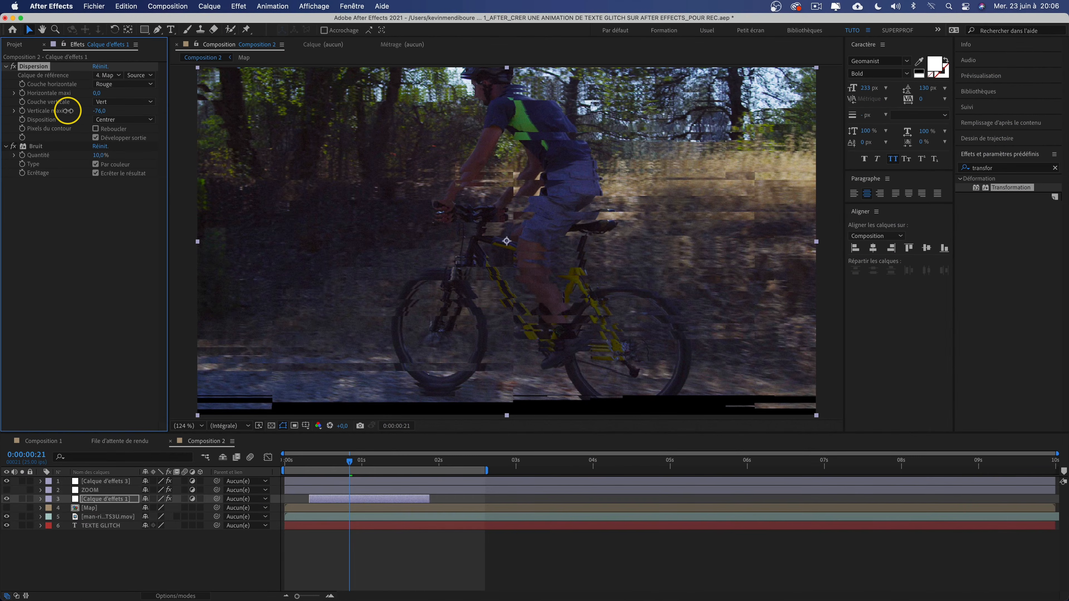
Set the Transformation effect on the Calque d'effets 3 layer to a scale (Echelle) of 106 and a position of 960, 582.
{"action": "left_click", "coordinate": [117, 483]}
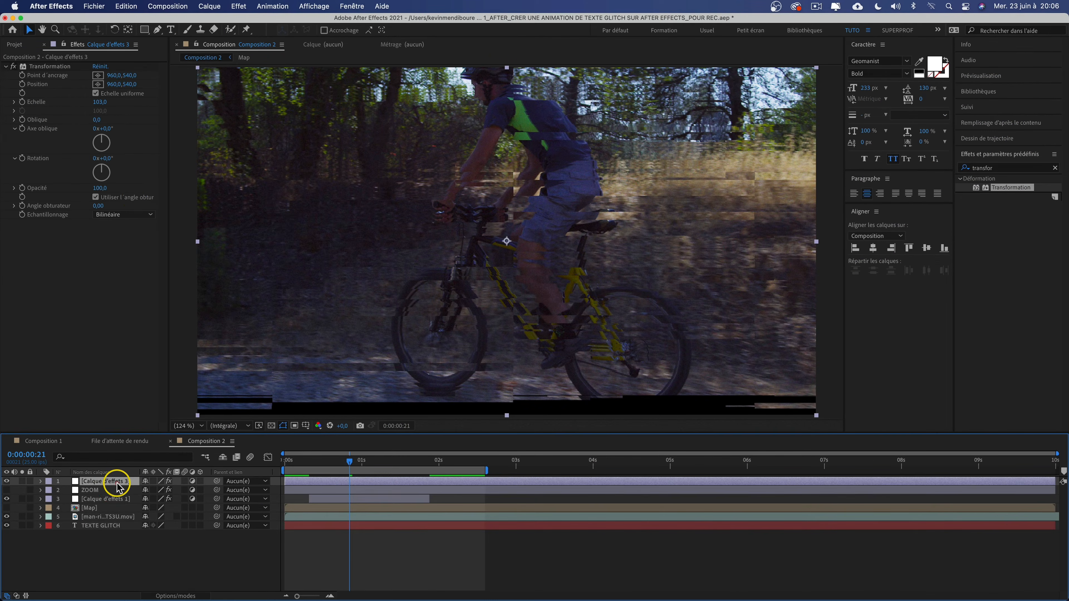
{"action": "mouse_move", "coordinate": [110, 104]}
{"action": "left_mouse_down"}
{"action": "mouse_move", "coordinate": [99, 100]}
{"action": "mouse_move", "coordinate": [132, 101]}
{"action": "left_mouse_up"}
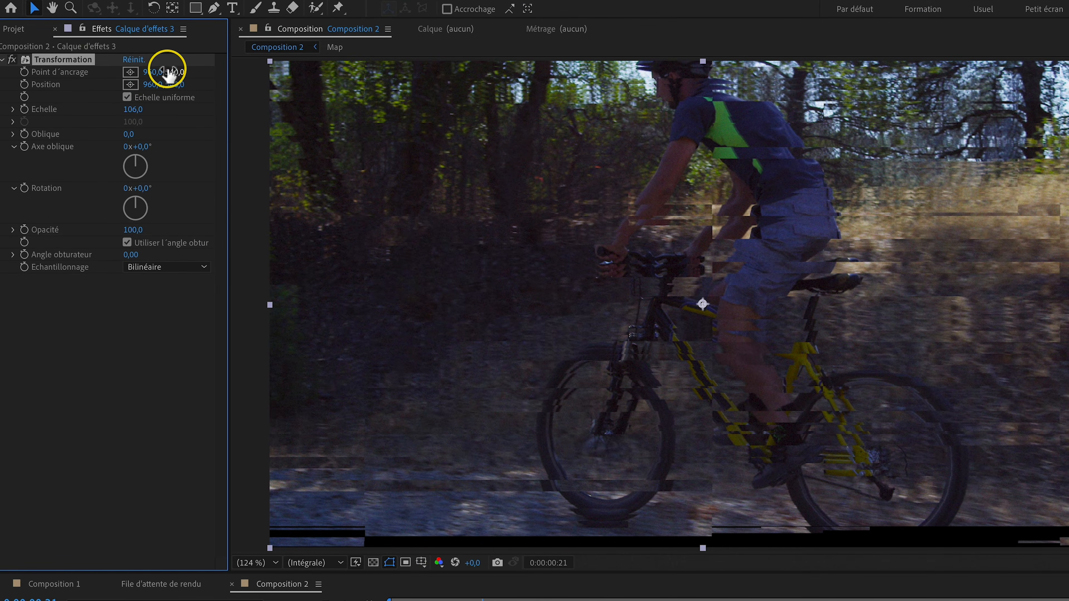
{"action": "key", "text": "slash"}
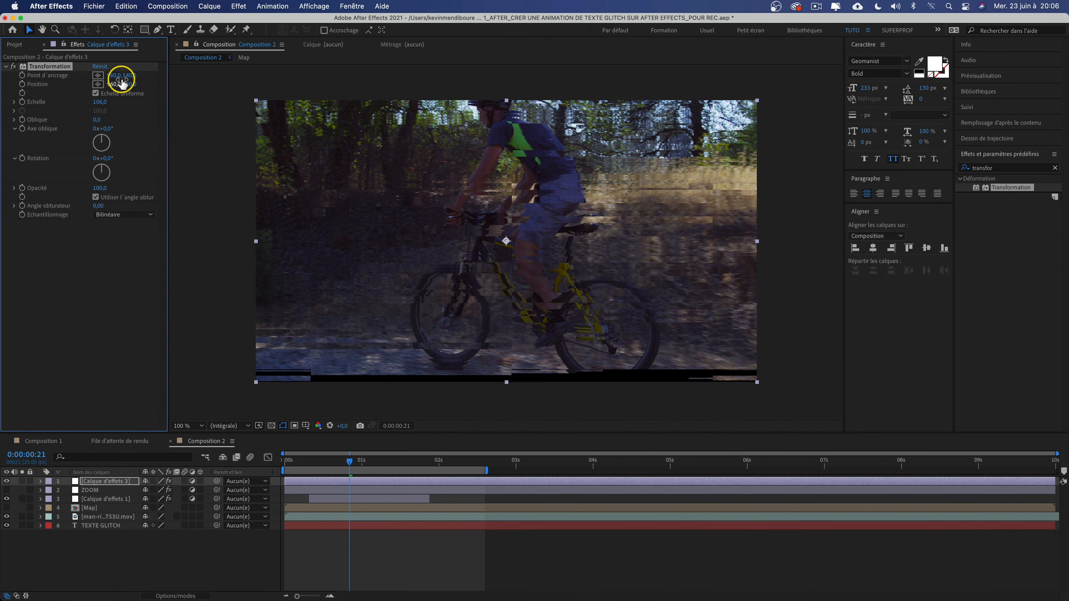
{"action": "left_click_drag", "start_coordinate": [131, 84], "coordinate": [152, 85]}
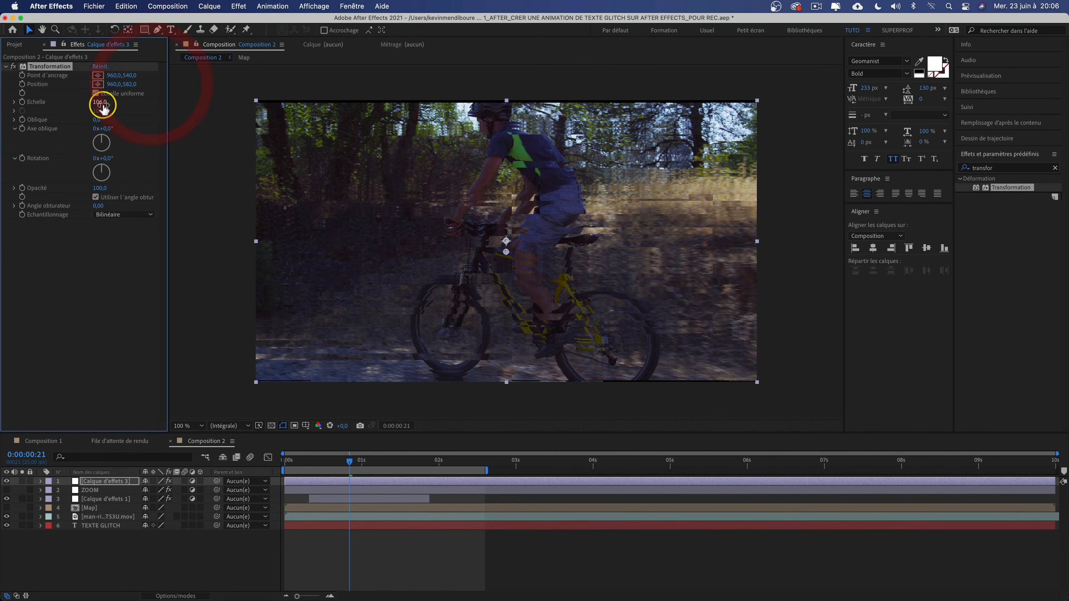
Increase the Transformation scale on the Calque d'effets 3 layer slightly more to cover the frame edges, and preview the glitch from the start.
{"action": "key", "text": "Up"}
{"action": "key", "text": "Up"}
{"action": "key", "text": "Up"}
{"action": "key", "text": "Up"}
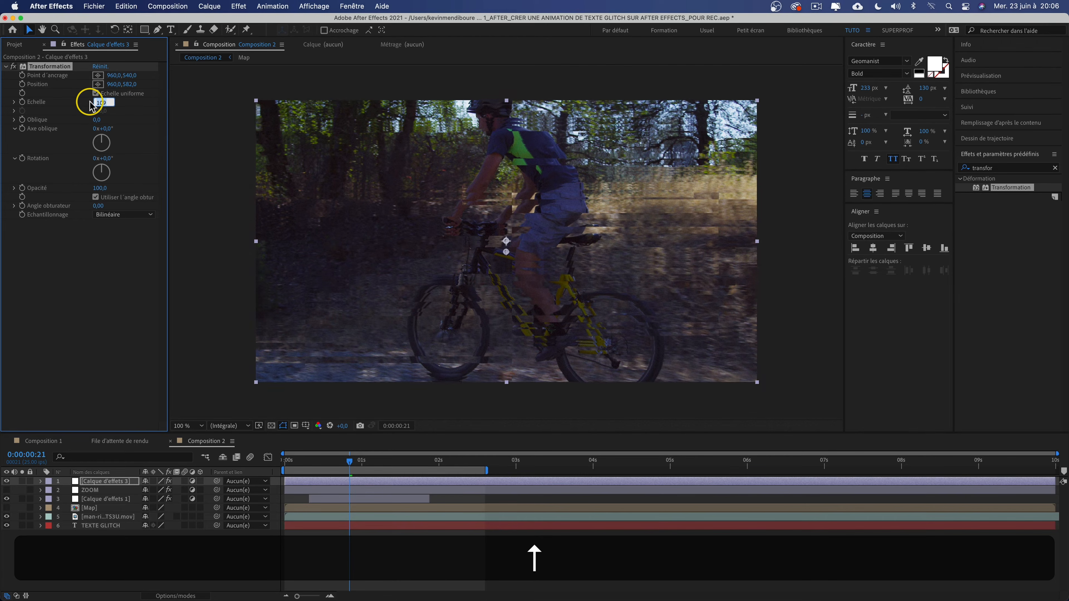
{"action": "key", "text": "shift+slash"}
{"action": "key", "text": "Home"}
{"action": "key", "text": "space"}
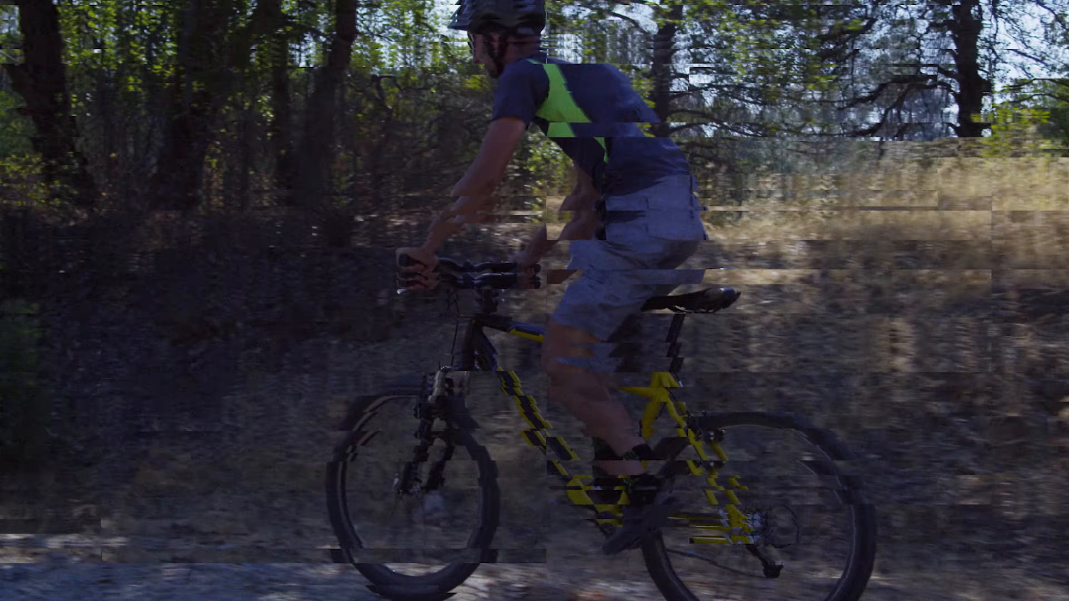